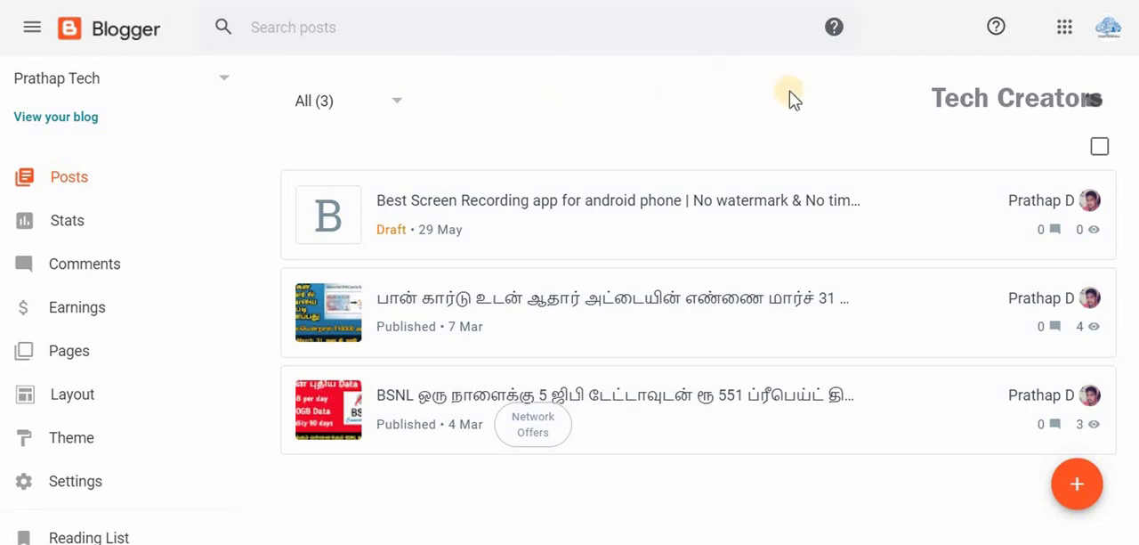
Create a new blog post titled "Best Keyboard Shortscuts in Windows 10 PC & Laptop".
left_click(1077, 489)
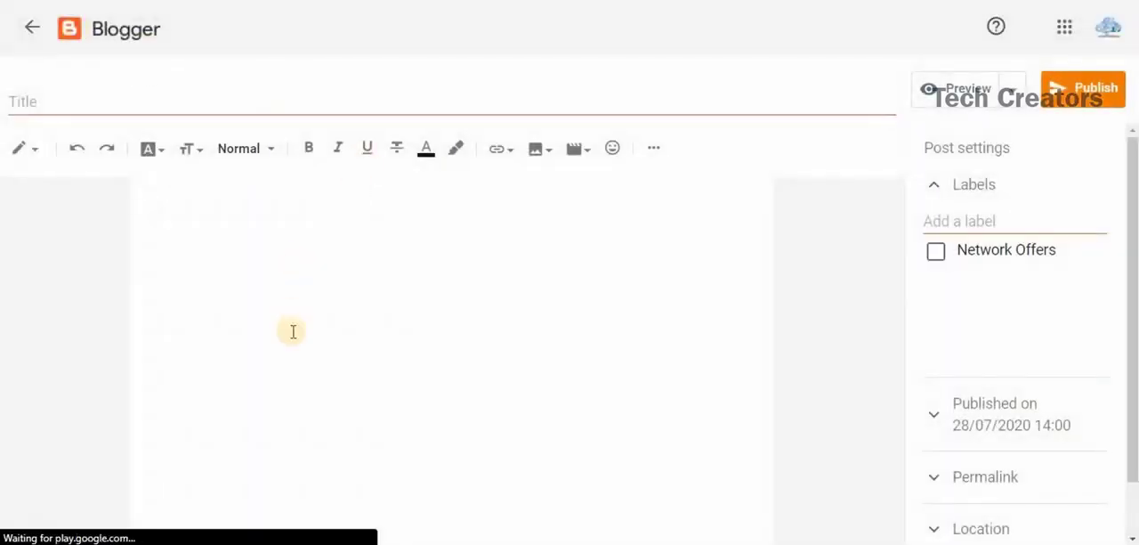
left_click(106, 104)
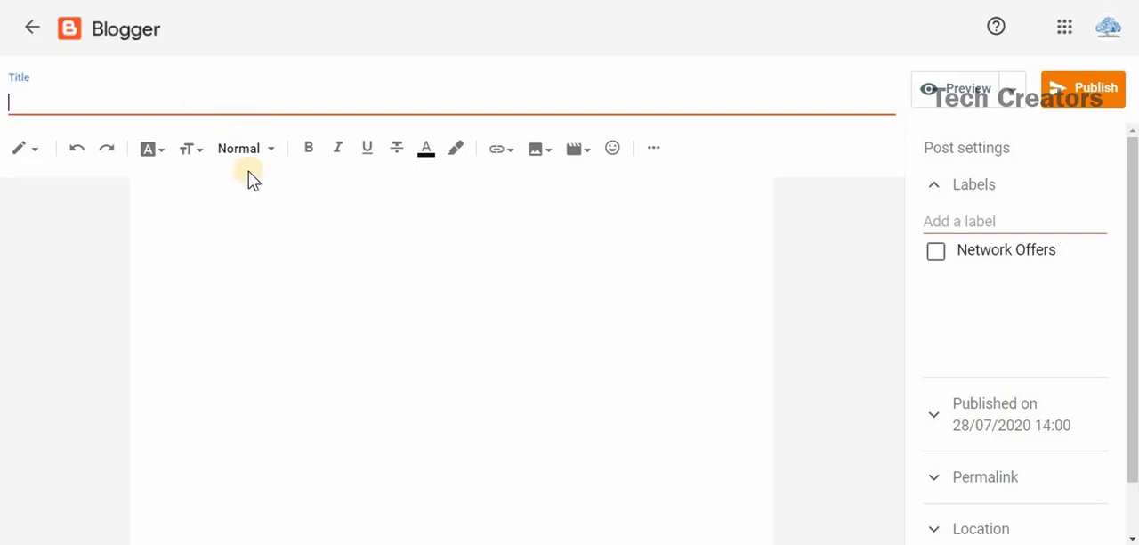
left_click(205, 202)
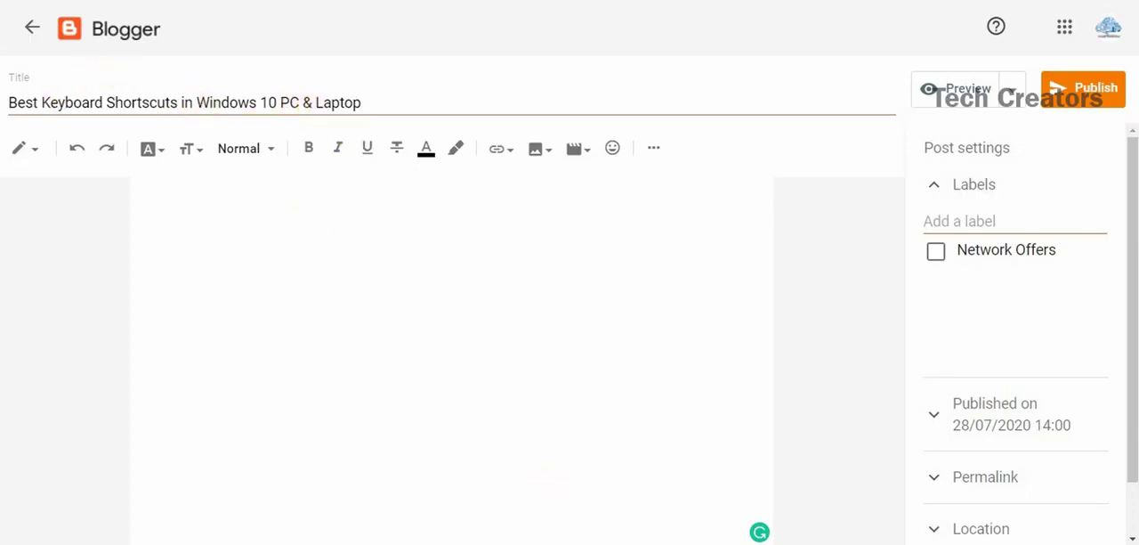
Switch to Notepad and copy the entire article text from the open document.
key("alt+Tab")
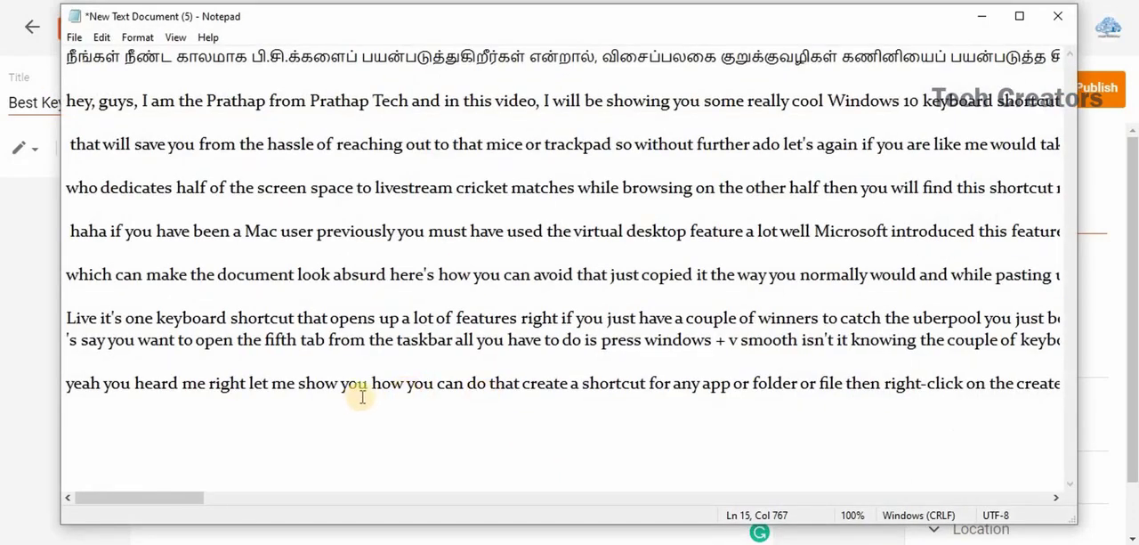
key("ctrl+a")
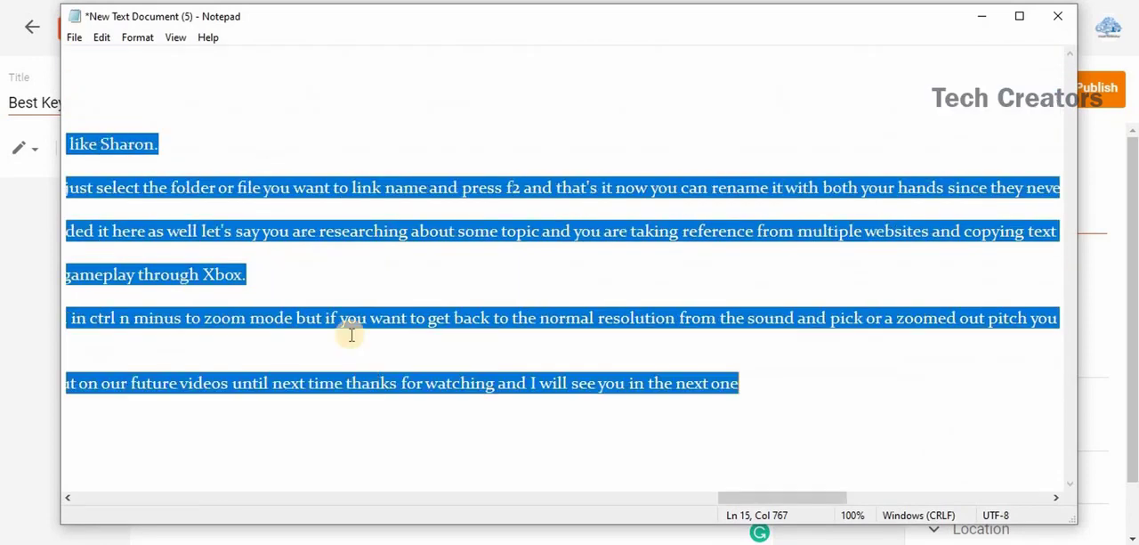
right_click(258, 192)
left_click(298, 246)
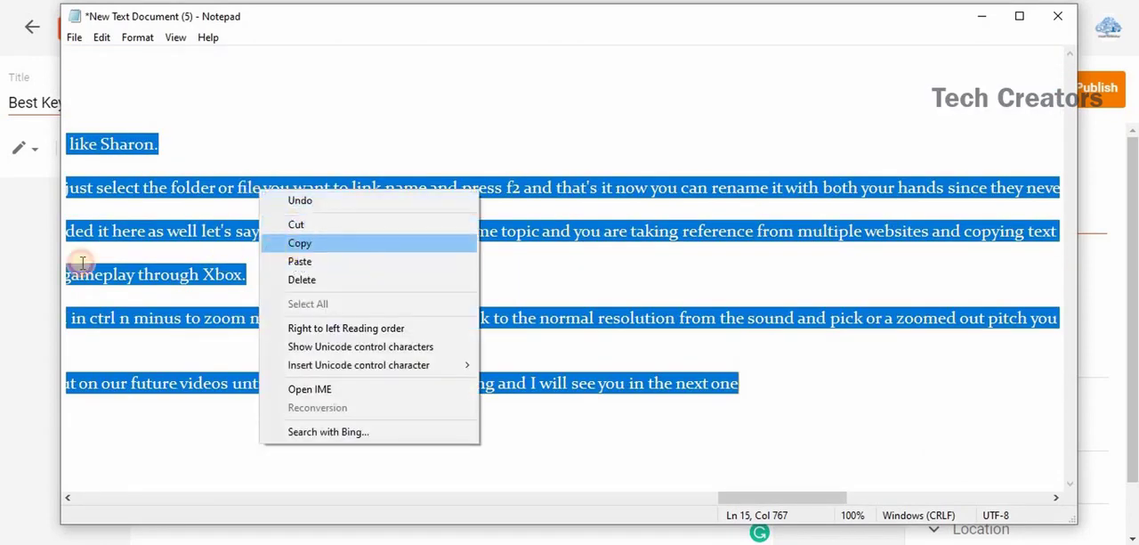
Return to the Blogger editor and paste the copied article into the empty post body.
left_click(35, 267)
left_click(291, 264)
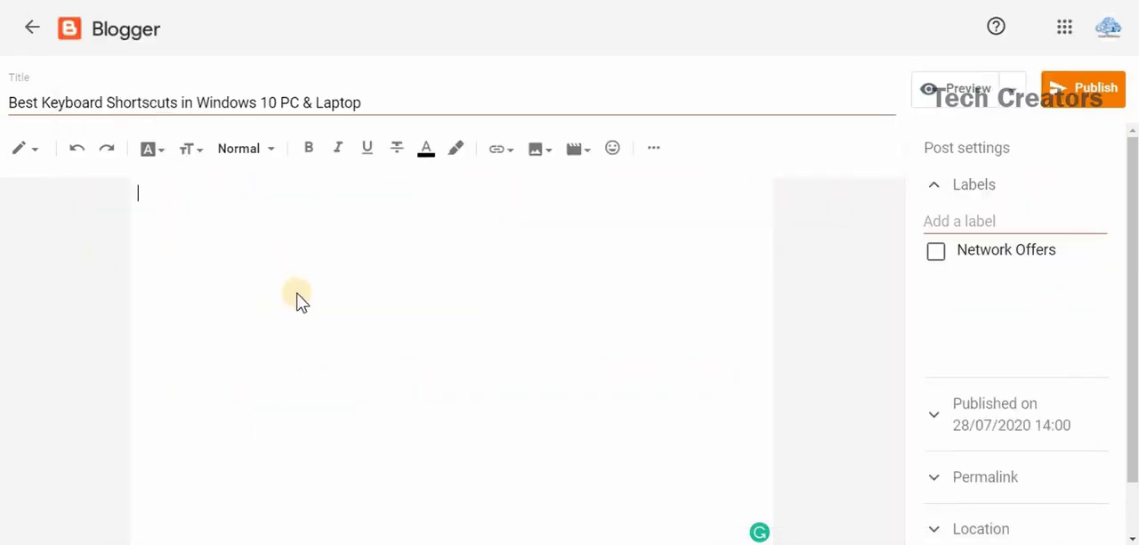
right_click(291, 264)
left_click(327, 390)
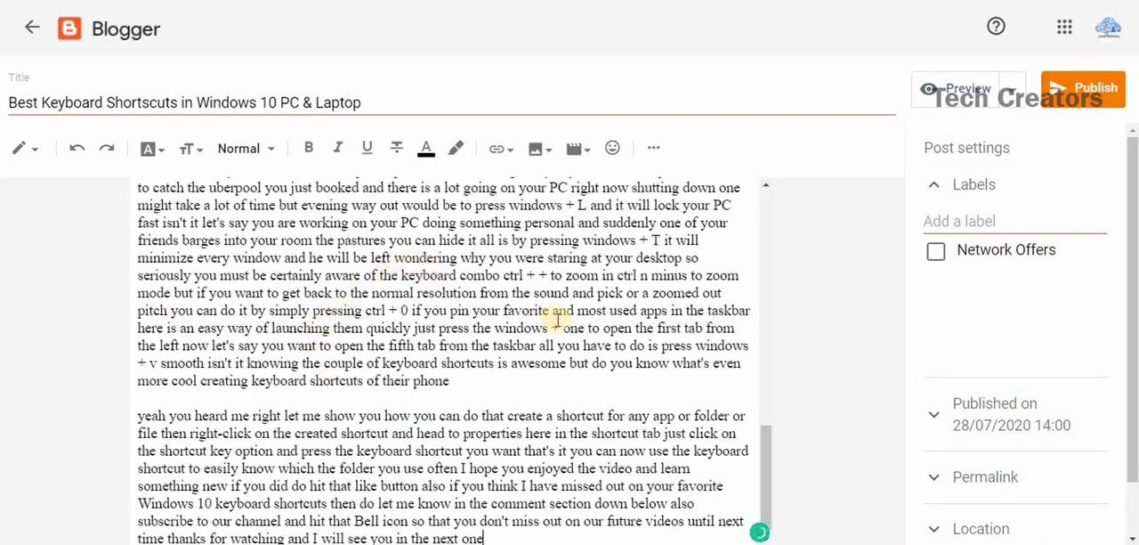
Try the Georgia and Times fonts on the post body without selecting any text.
left_click_drag(772, 478, 763, 207)
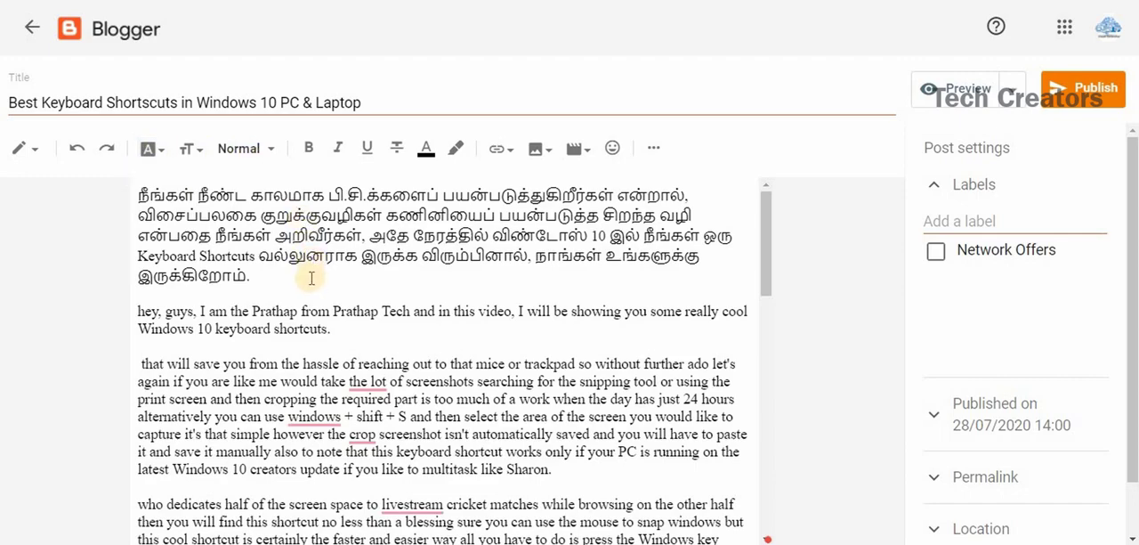
left_click(161, 153)
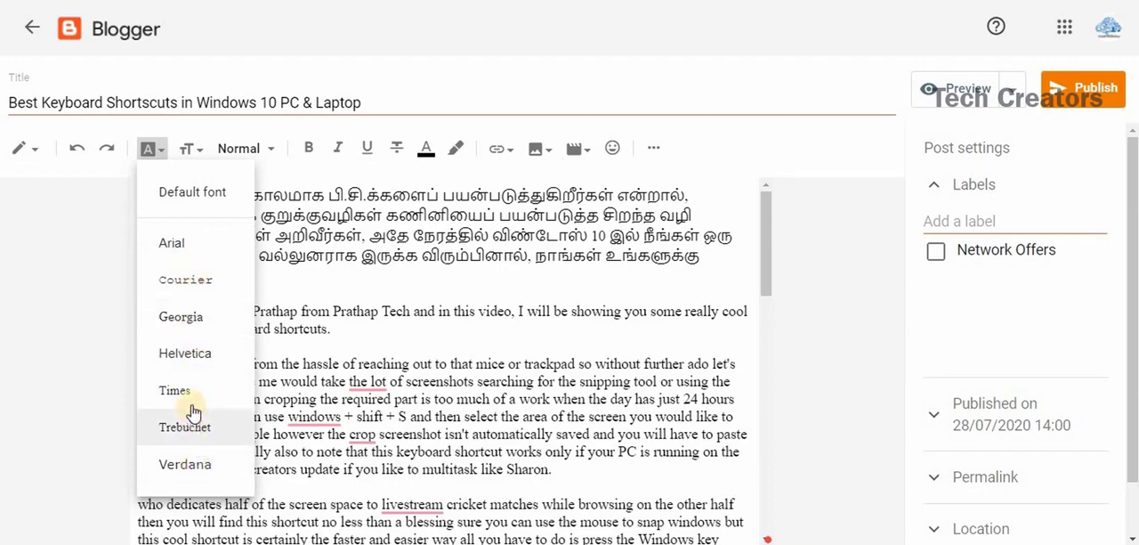
left_click(187, 319)
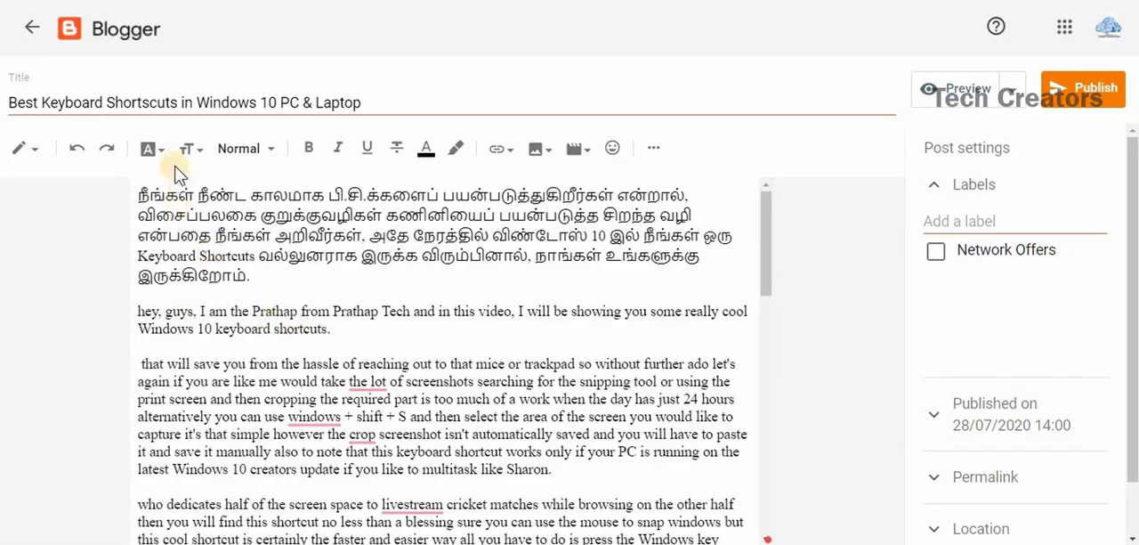
left_click(153, 150)
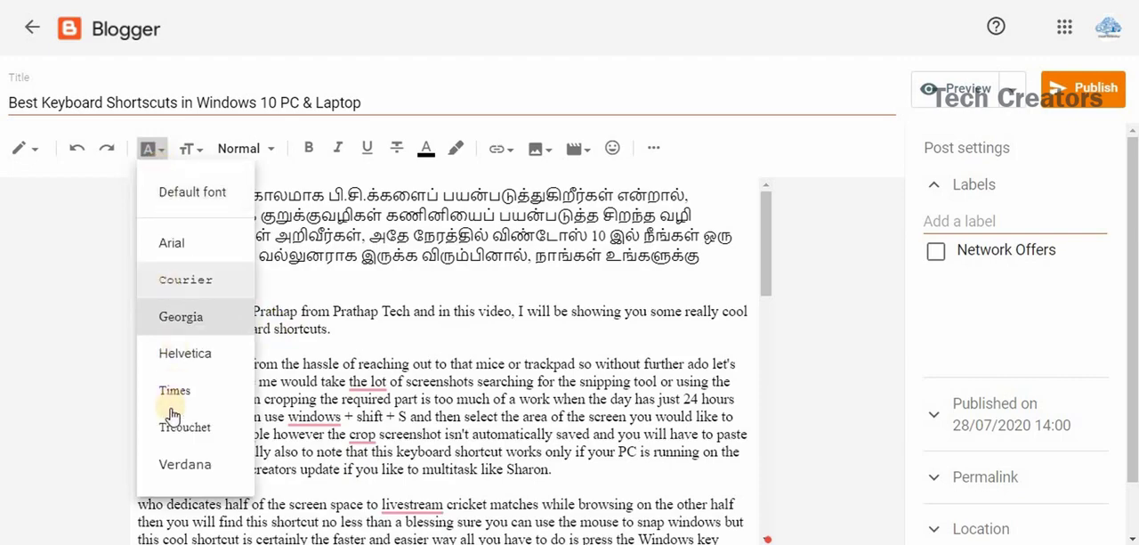
left_click(189, 394)
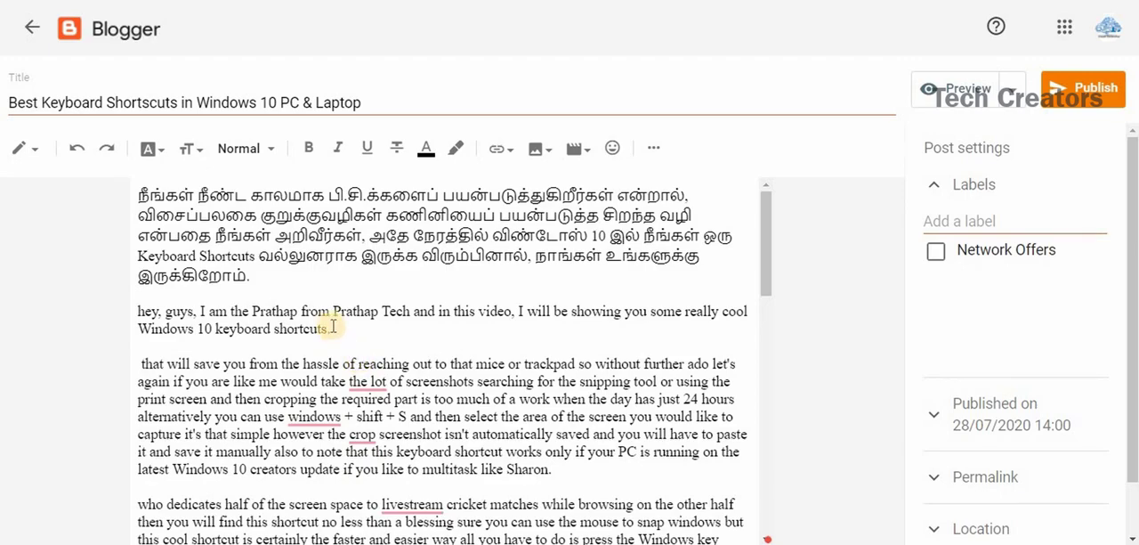
Apply the Georgia font to the words "Windows 10 keyboard shortcuts." at the end of the greeting paragraph.
left_click_drag(331, 329, 142, 332)
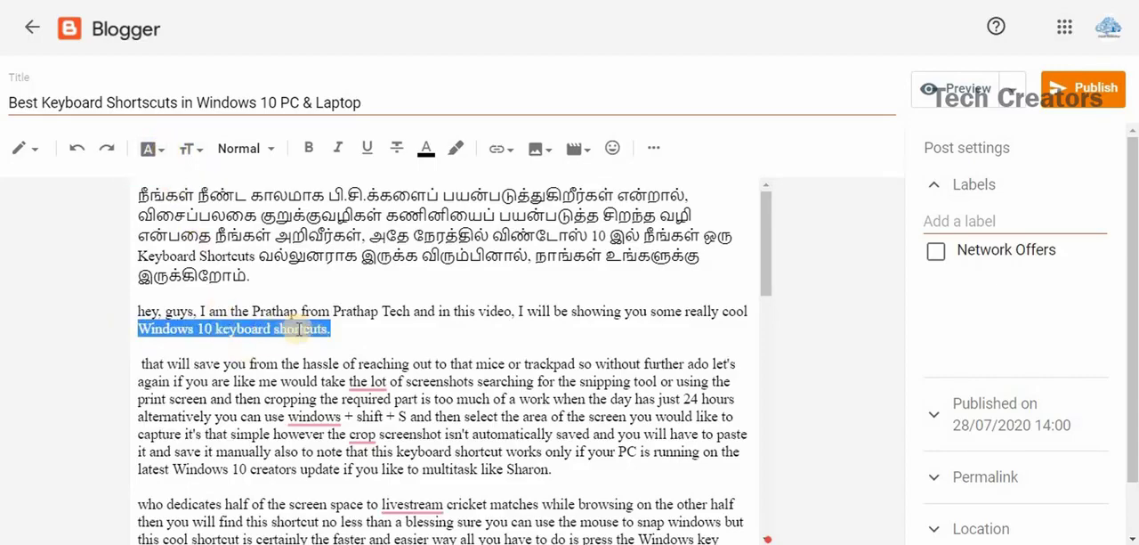
left_click(150, 149)
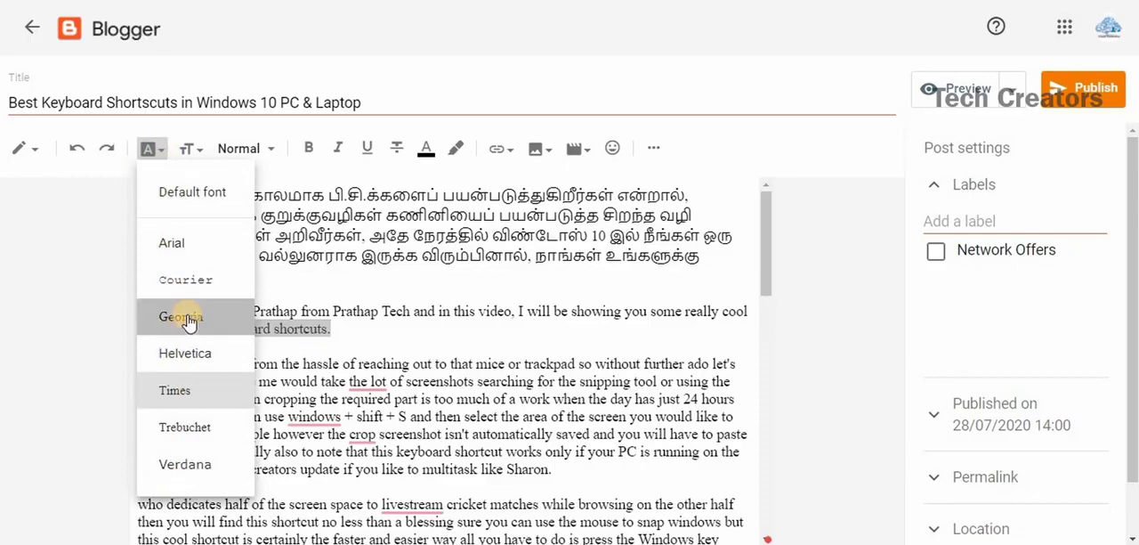
left_click(183, 317)
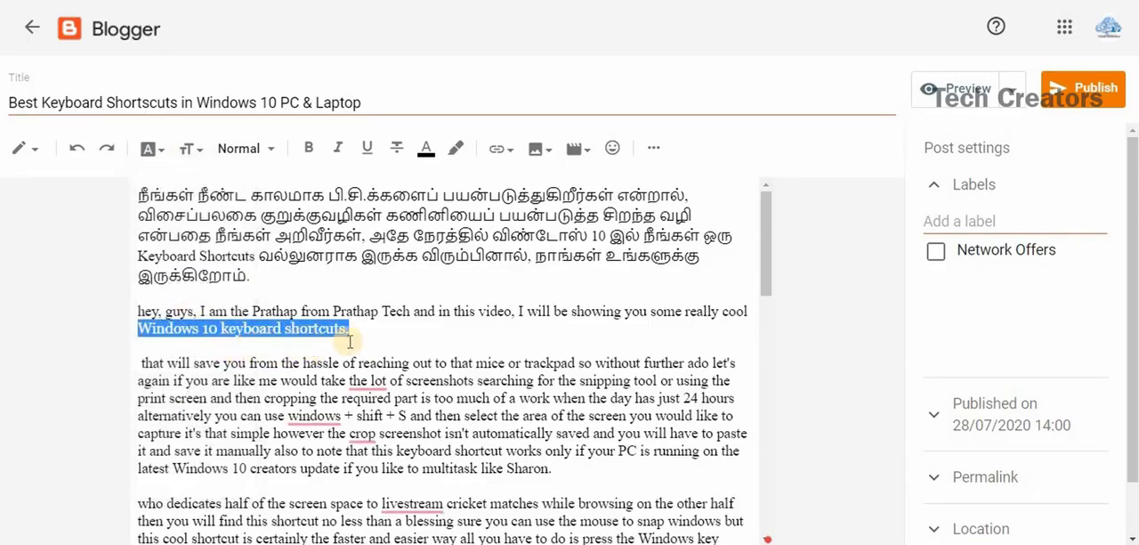
left_click(367, 335)
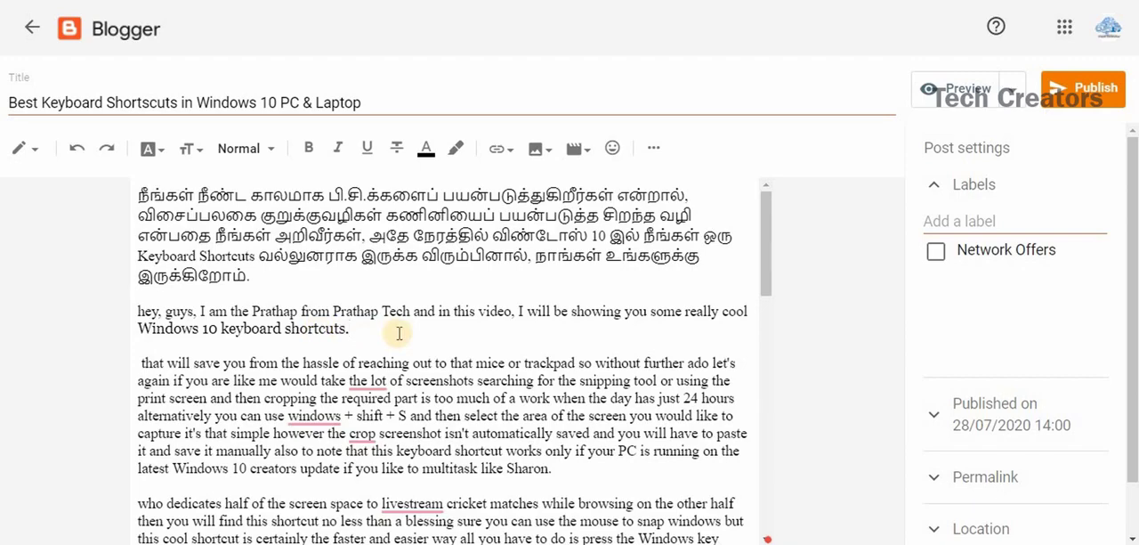
Apply the Georgia font to the entire post body.
key("ctrl+a")
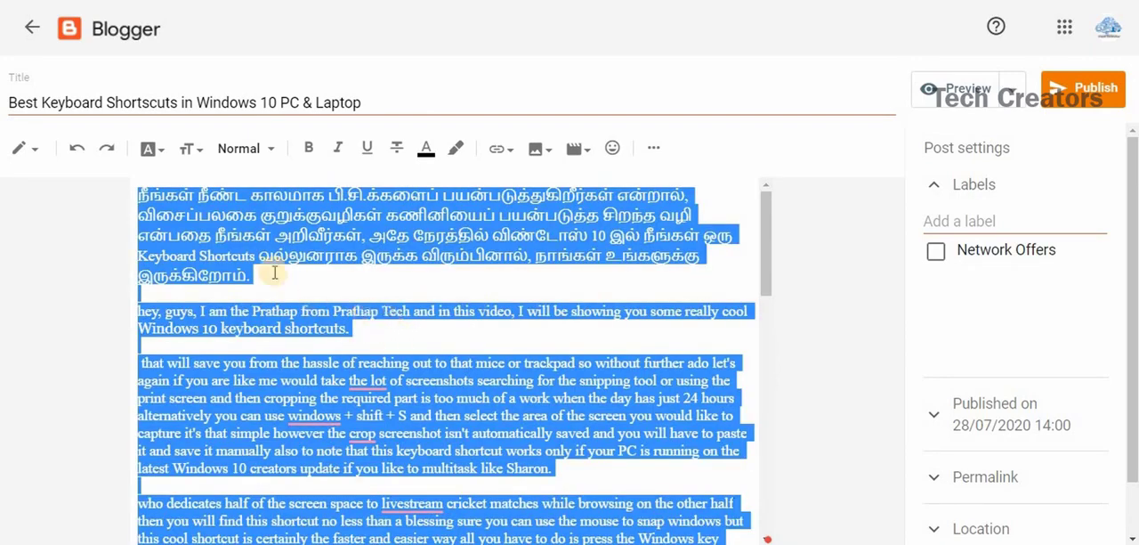
left_click(153, 151)
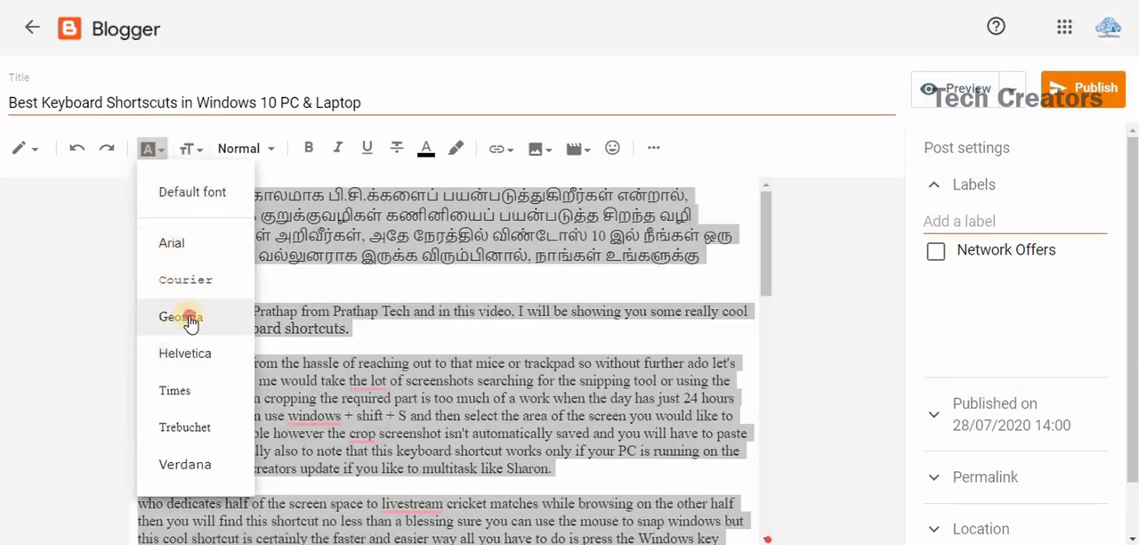
left_click(203, 317)
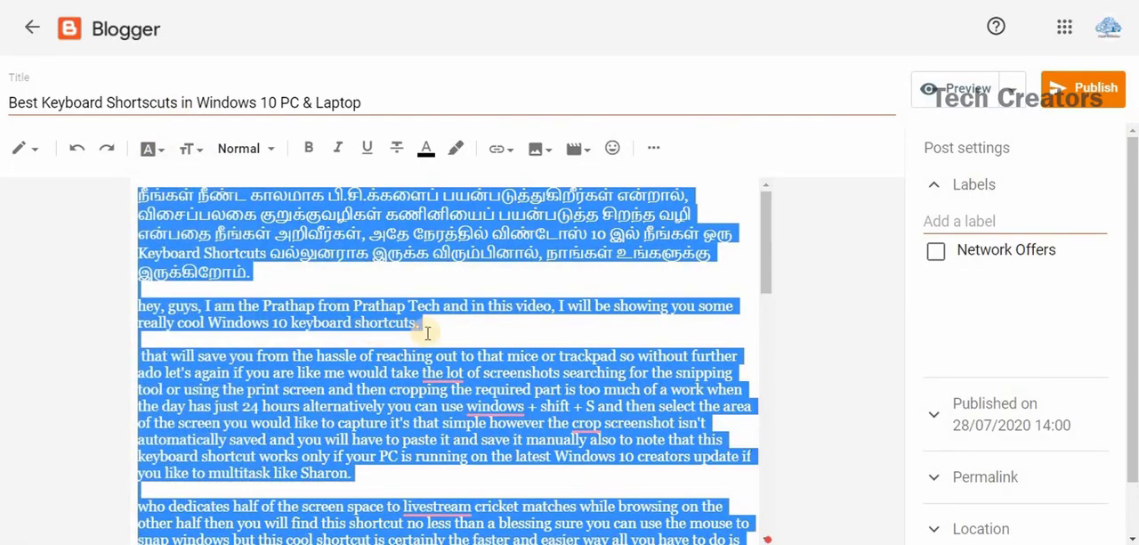
left_click(436, 331)
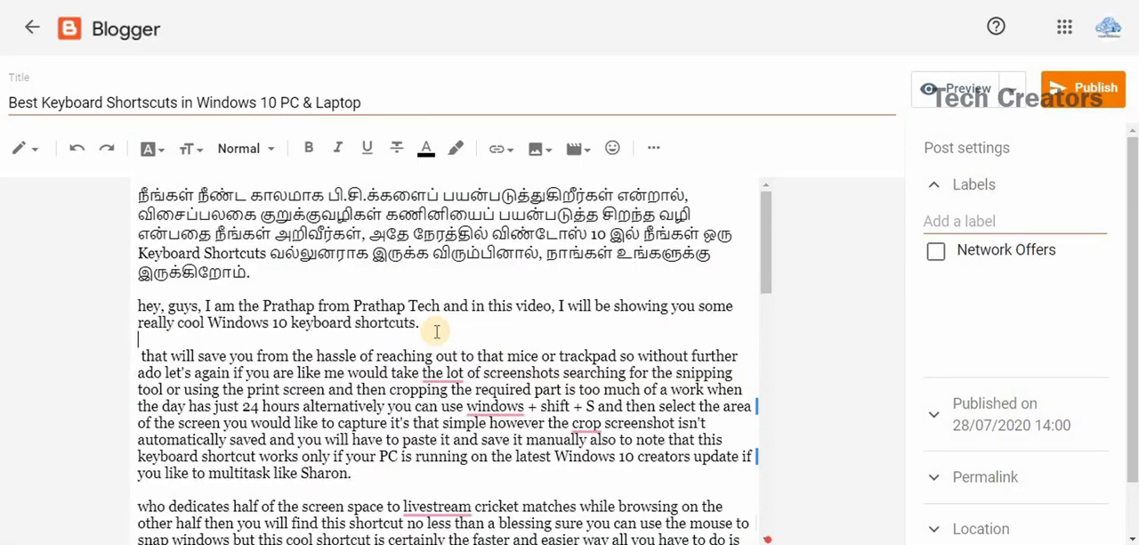
Try the Large font size on the channel name in the greeting paragraph and reduce it to a size below Normal.
left_click(194, 153)
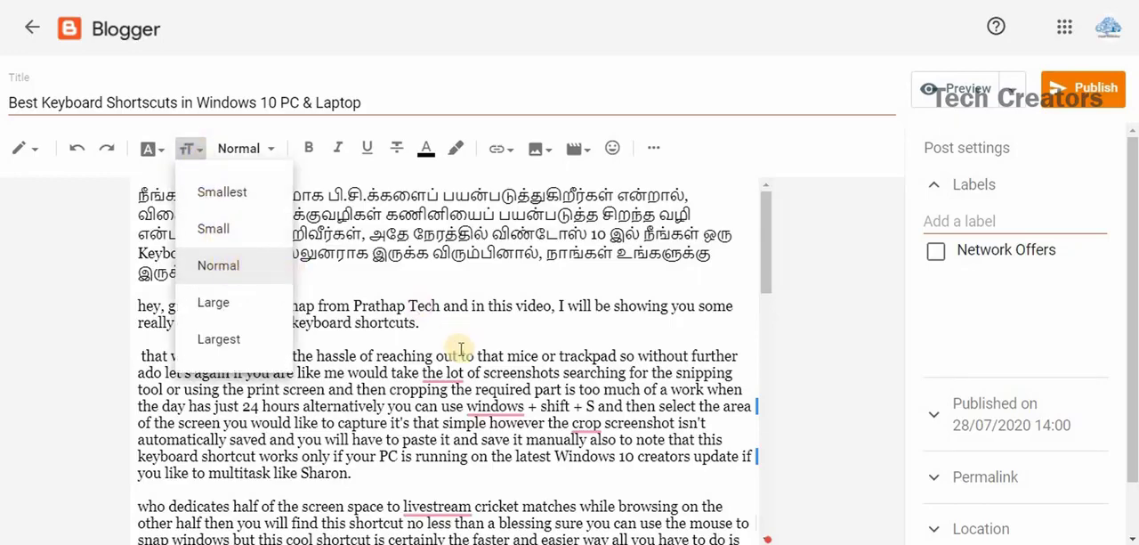
left_click(436, 307)
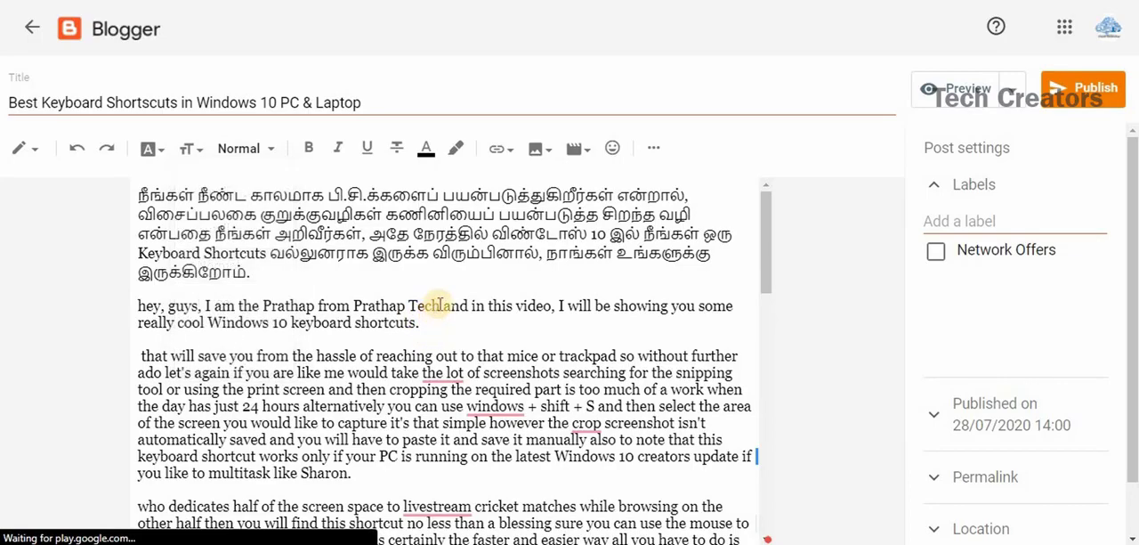
left_click_drag(440, 305, 353, 306)
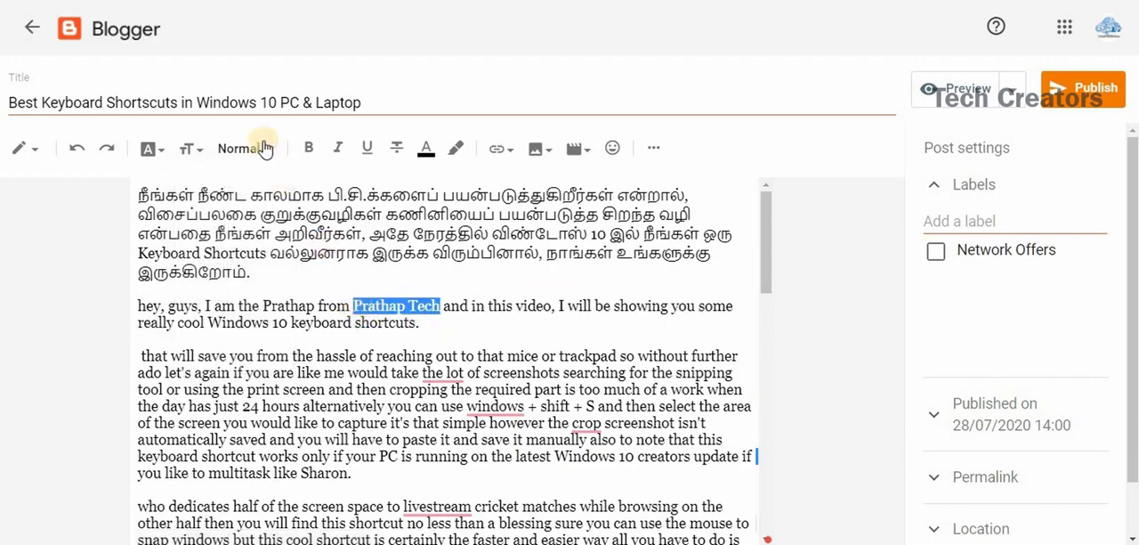
left_click(266, 155)
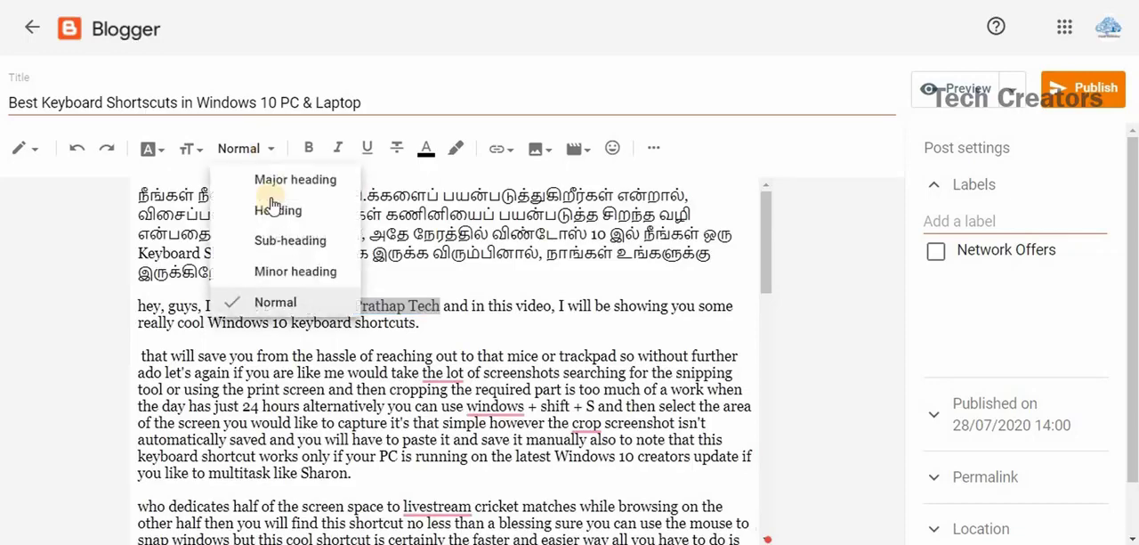
left_click(195, 153)
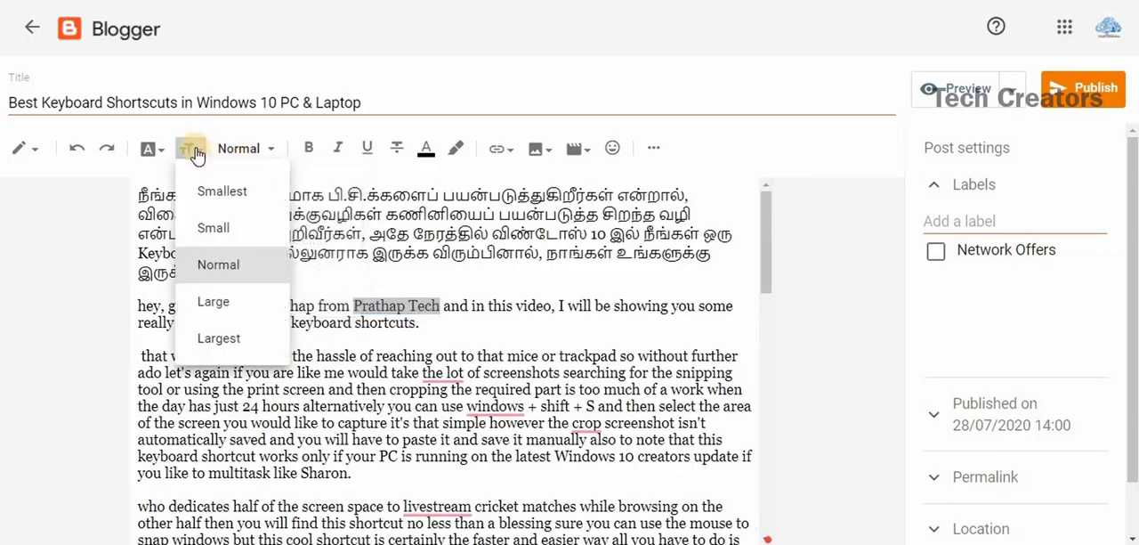
left_click(213, 304)
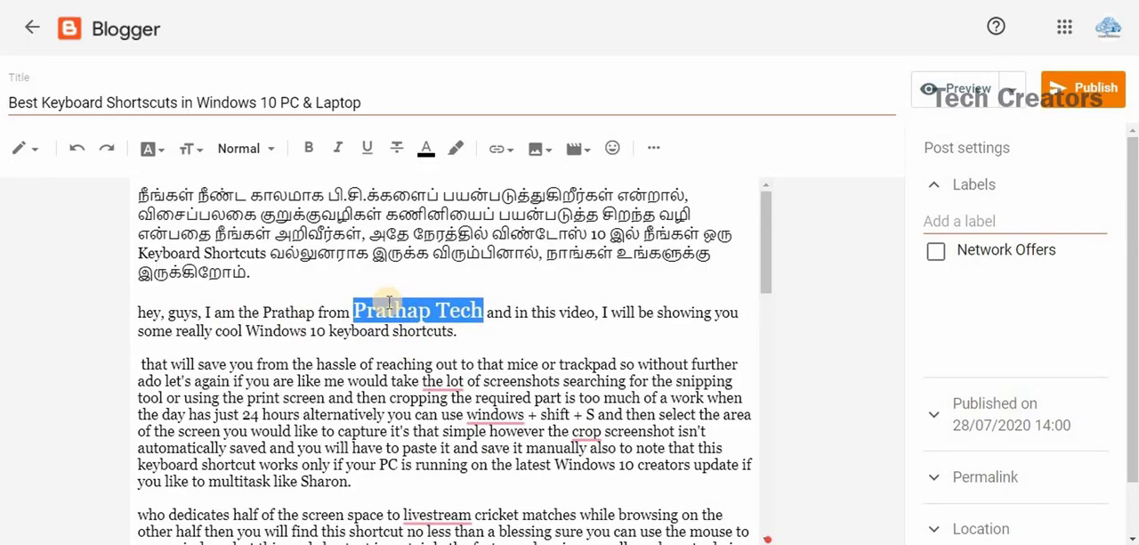
left_click(193, 151)
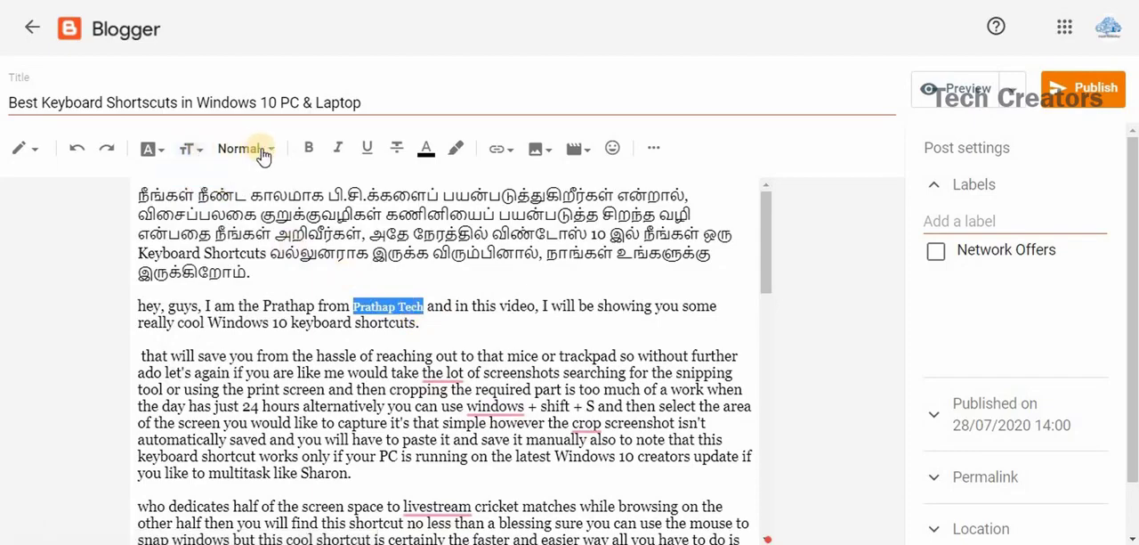
Insert a new line reading "best tips" directly below the greeting paragraph.
left_click(263, 150)
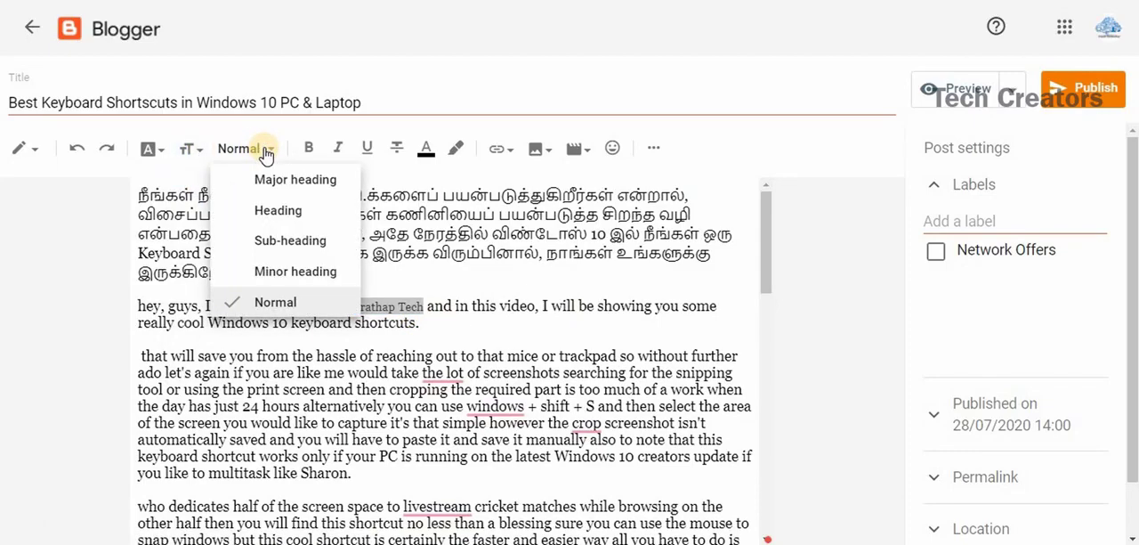
left_click(272, 215)
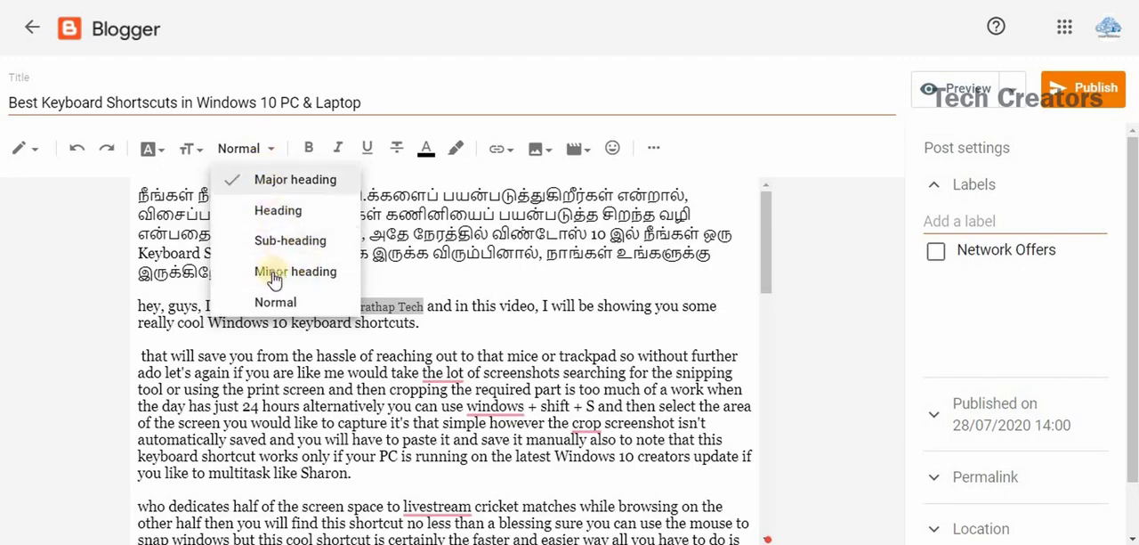
left_click(148, 345)
key("Return")
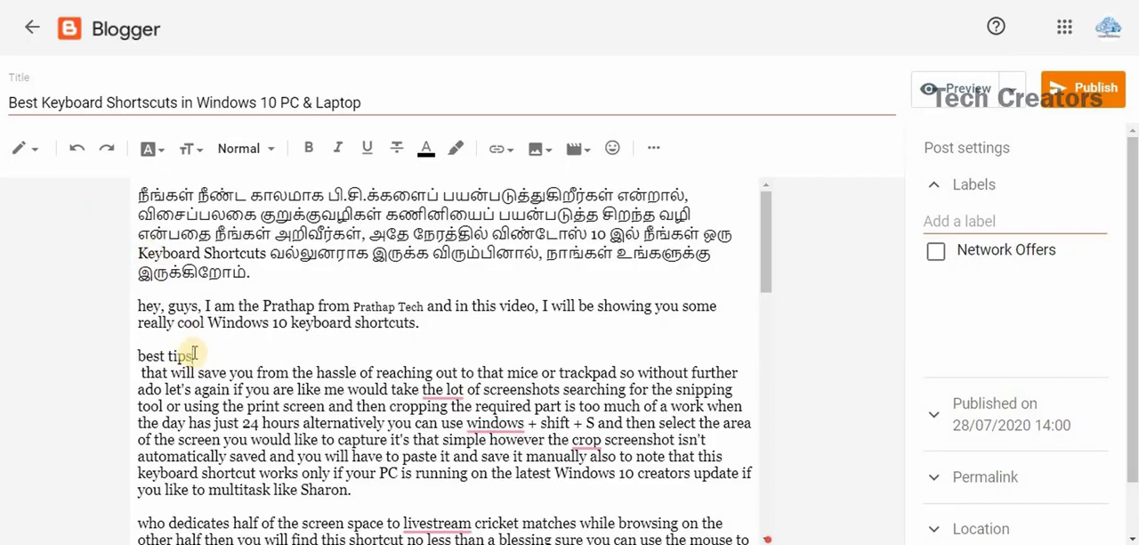
Try the Major heading style on the "best tips" line and set it to Heading.
left_click_drag(154, 368, 131, 356)
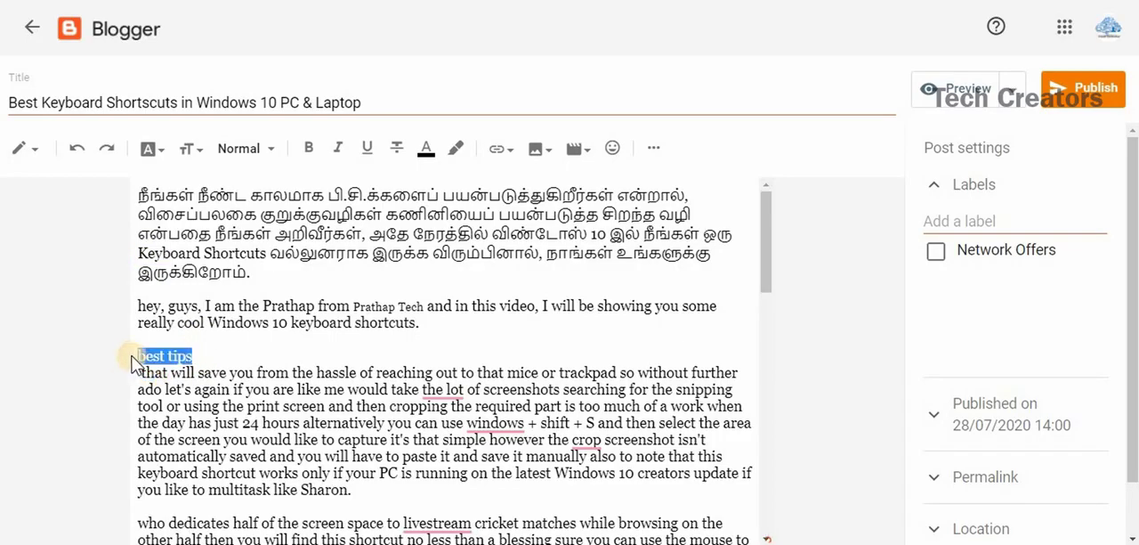
left_click(264, 150)
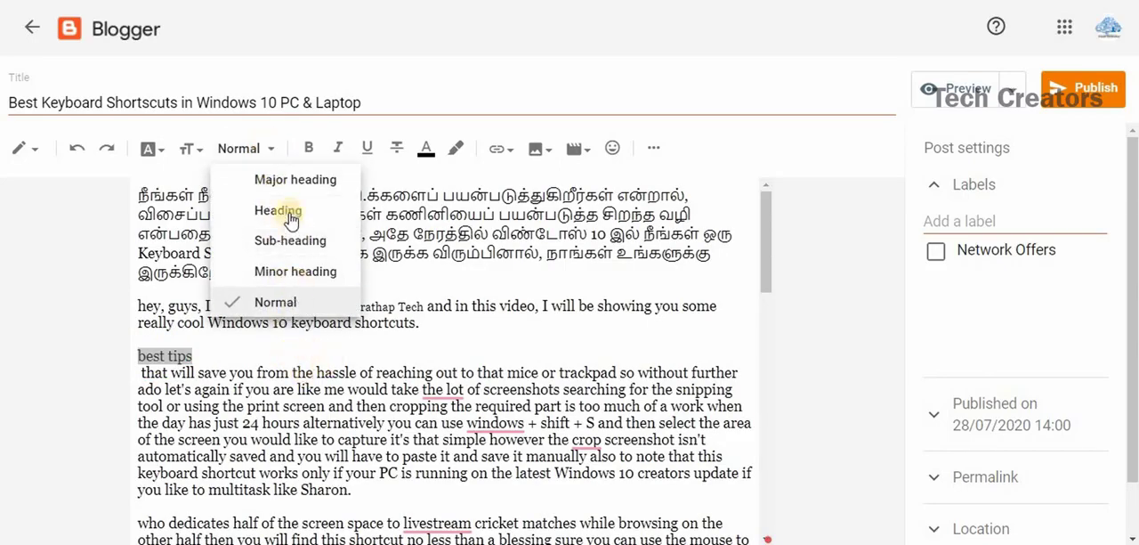
left_click(273, 182)
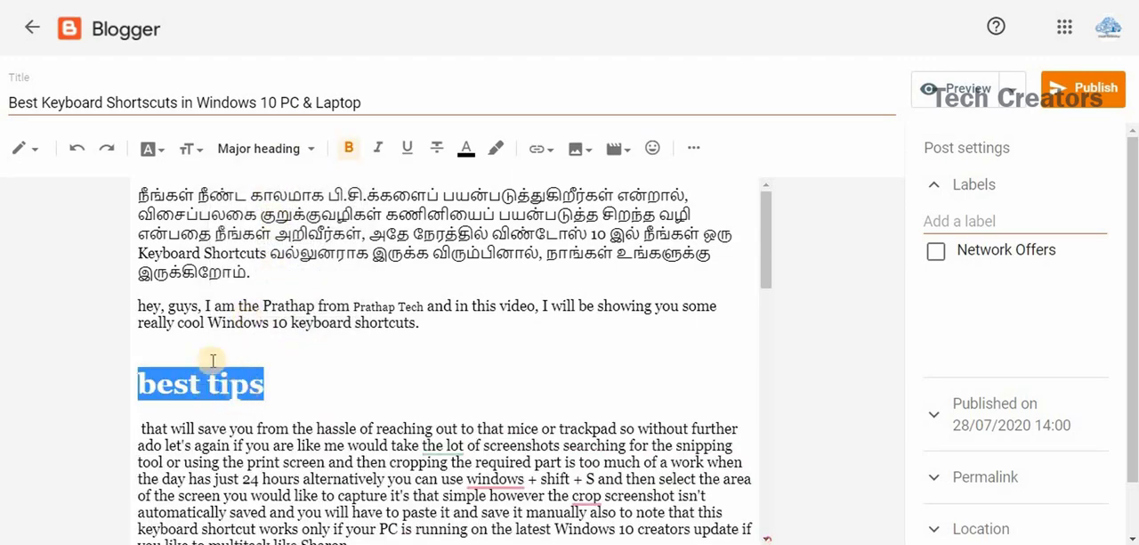
left_click(278, 152)
left_click(278, 214)
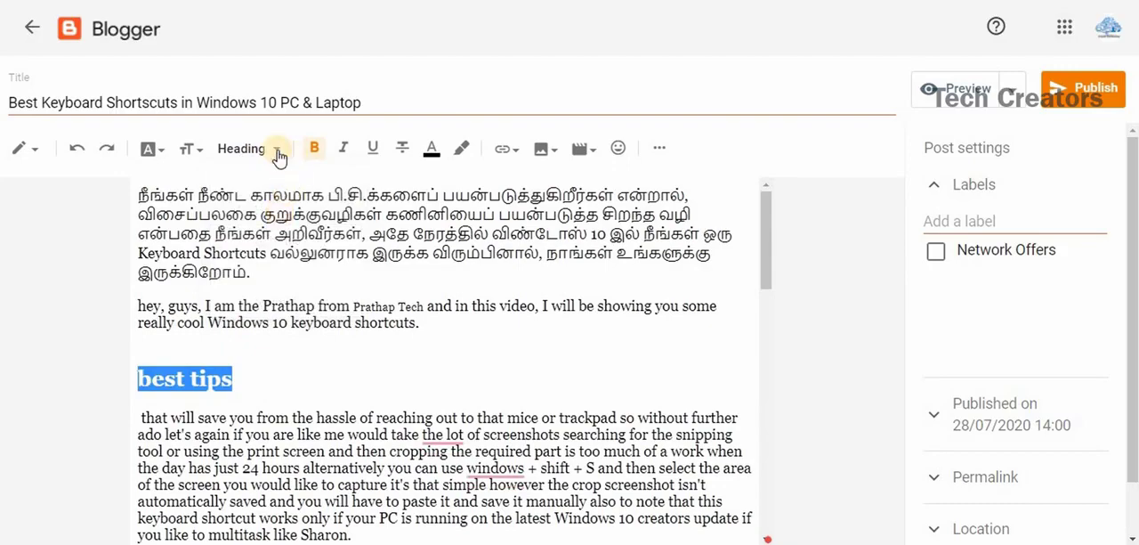
Try the Sub-heading and Minor heading styles on the "best tips" line and settle on Sub-heading.
left_click(278, 151)
left_click(276, 242)
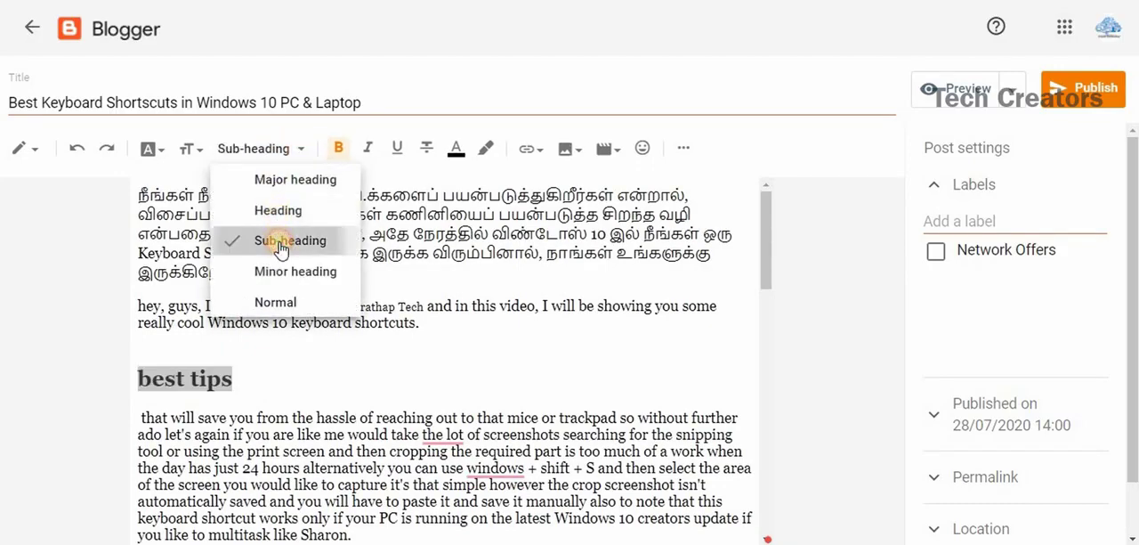
left_click(278, 150)
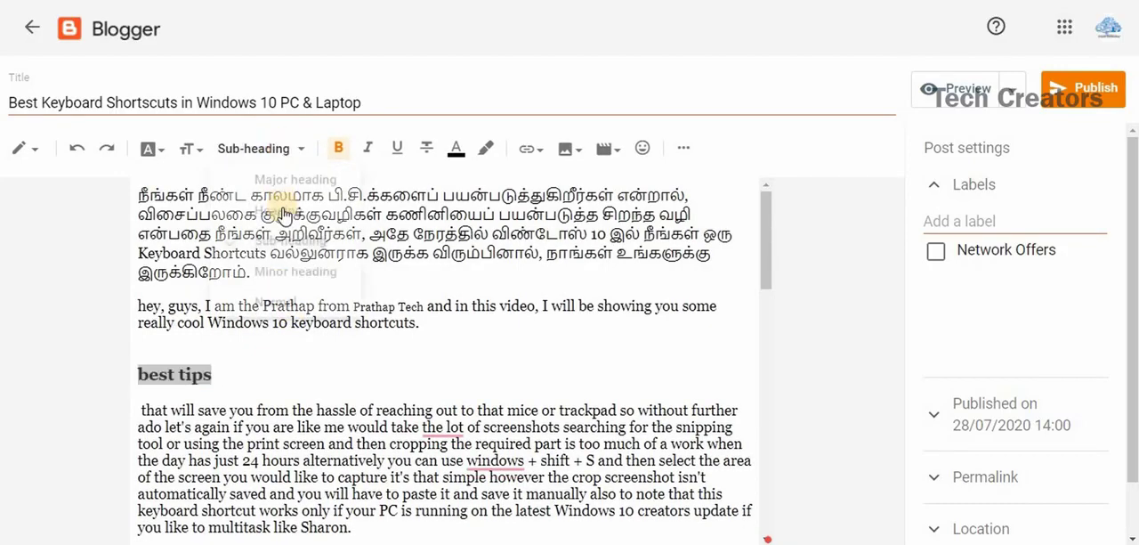
left_click(287, 274)
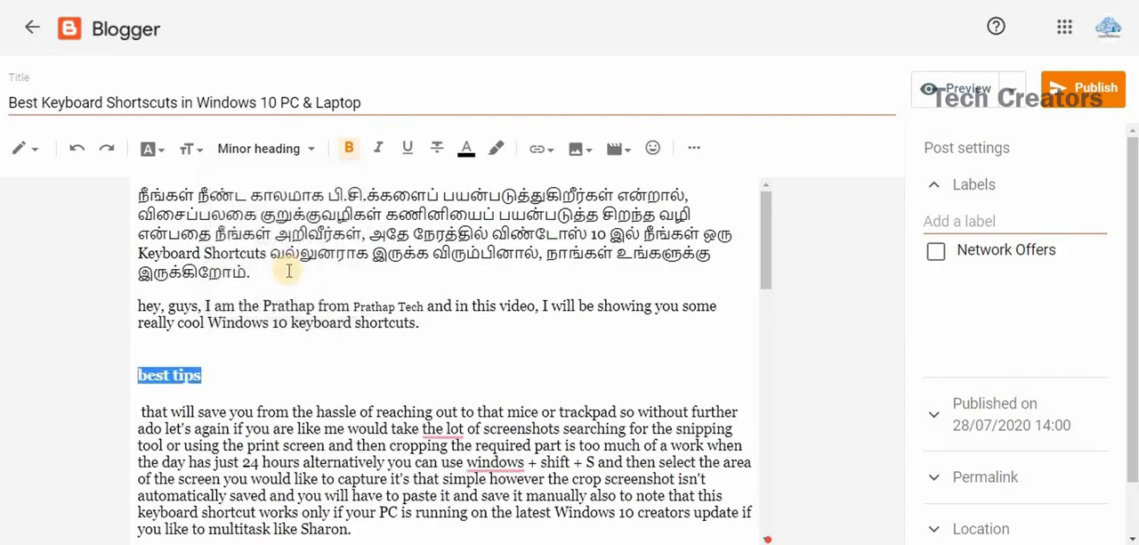
left_click(283, 150)
left_click(288, 241)
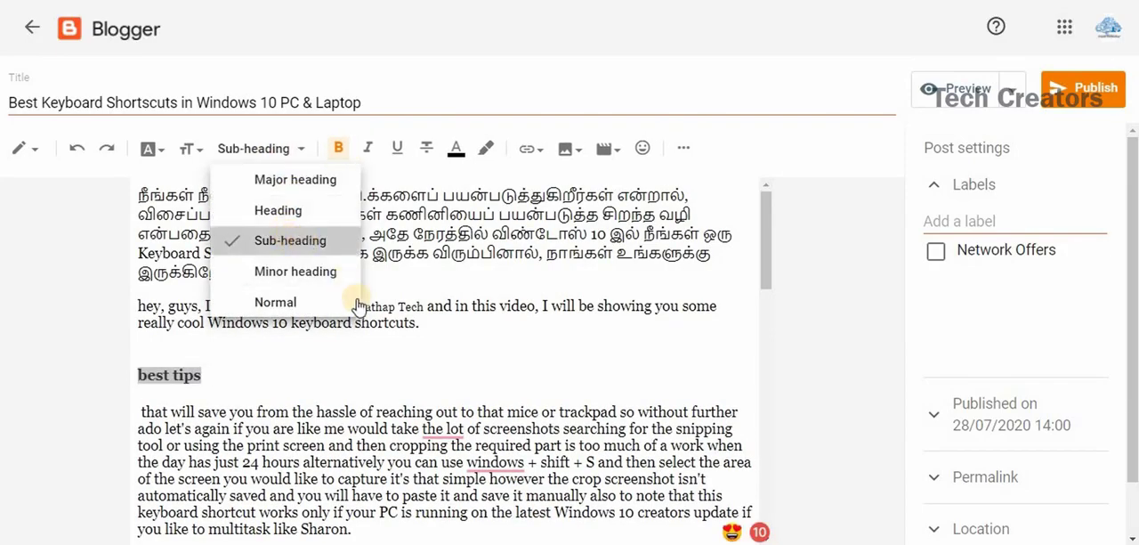
key("Right")
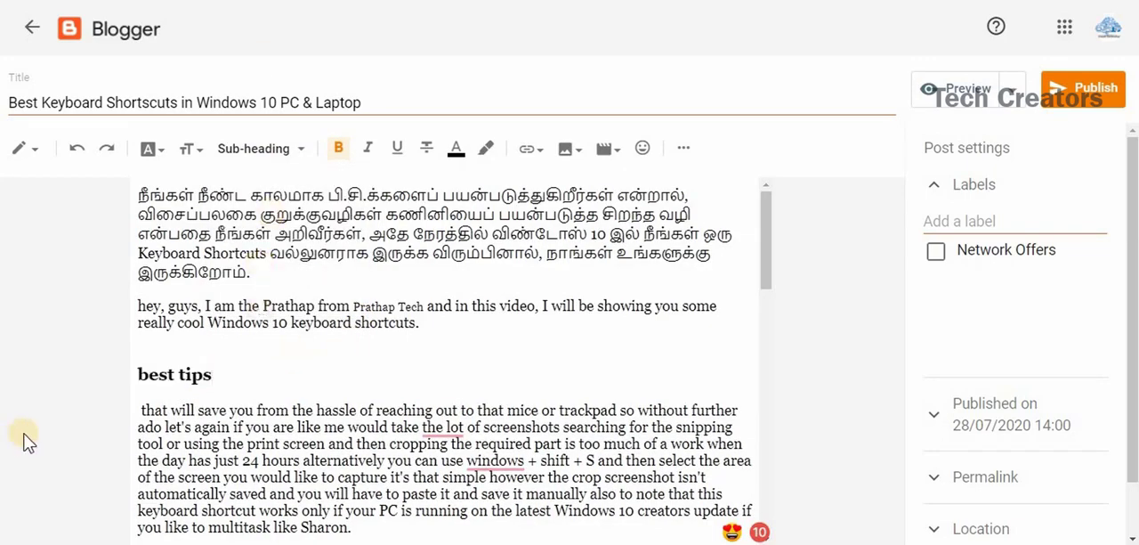
Make the phrase "Windows 10 keyboard shortcuts." in the greeting paragraph bold, italic and underlined.
left_click(338, 149)
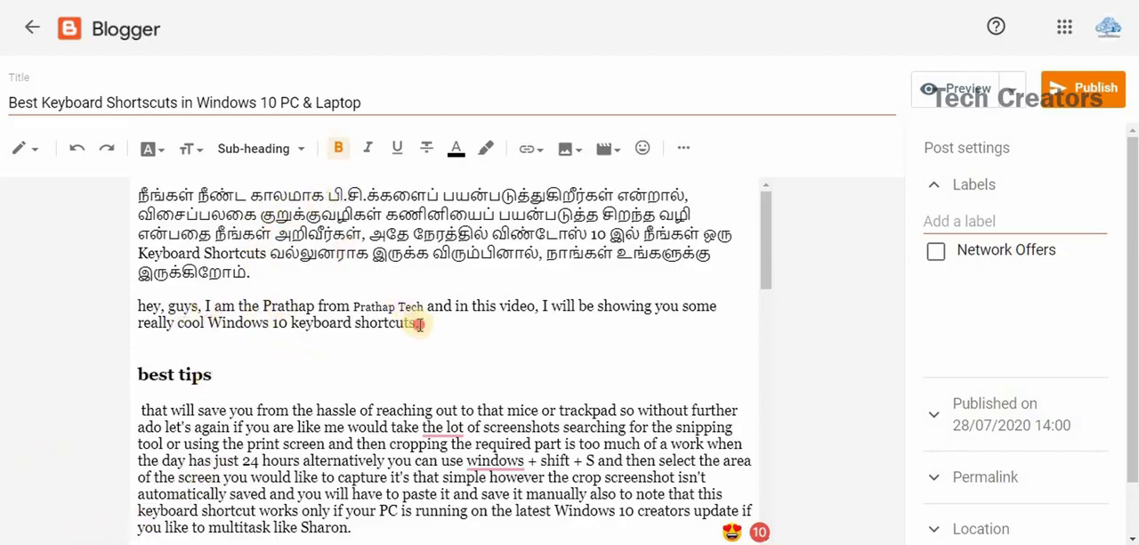
left_click_drag(420, 324, 210, 325)
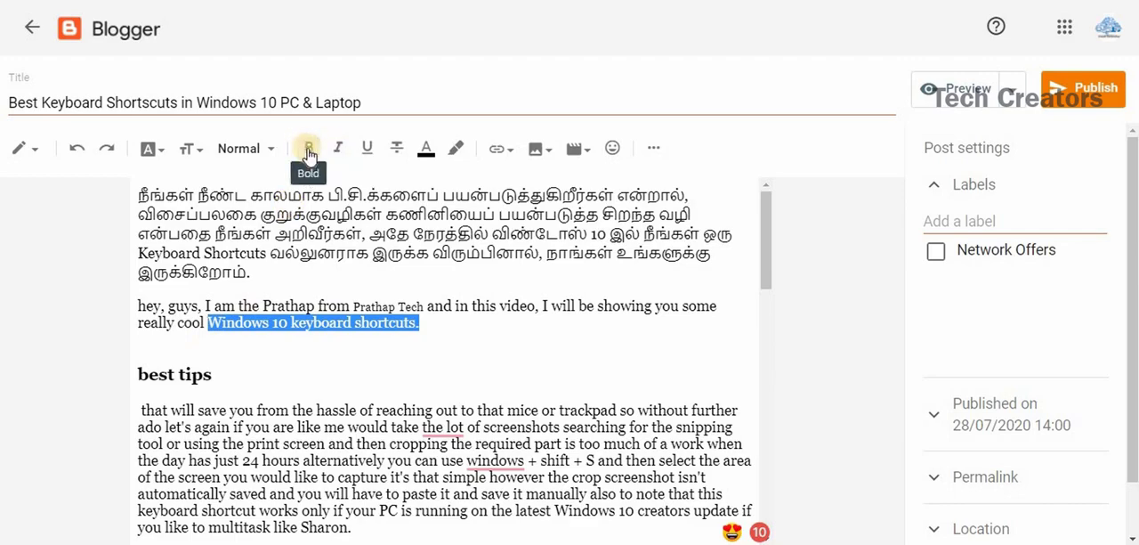
left_click(308, 150)
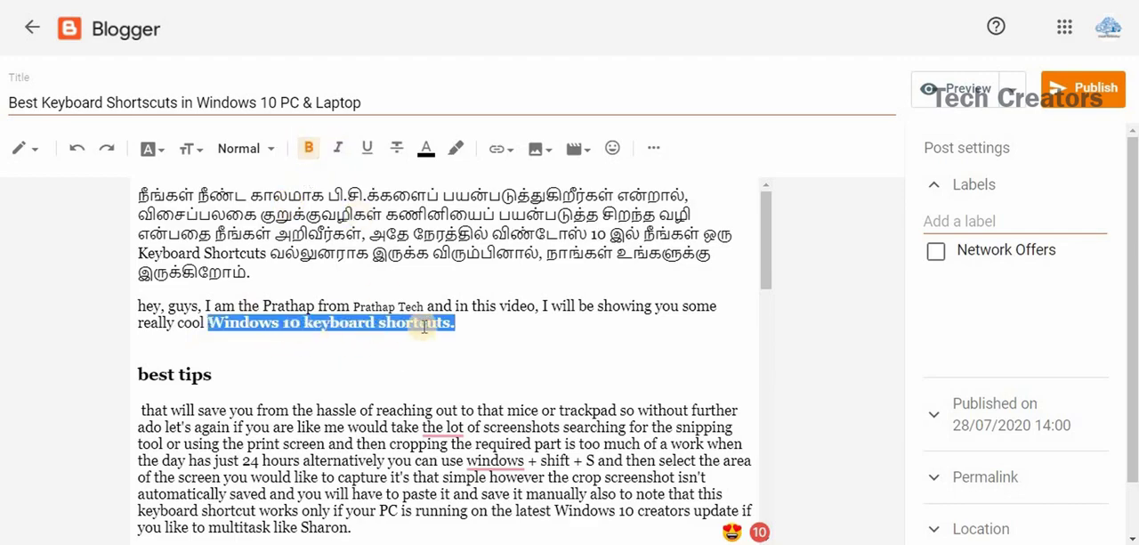
left_click(338, 154)
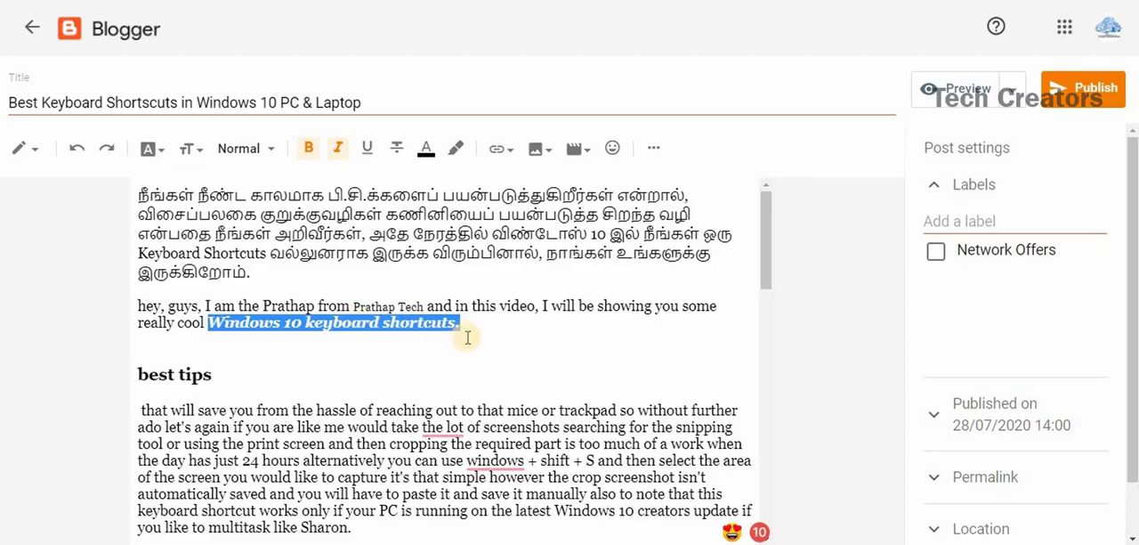
left_click(368, 150)
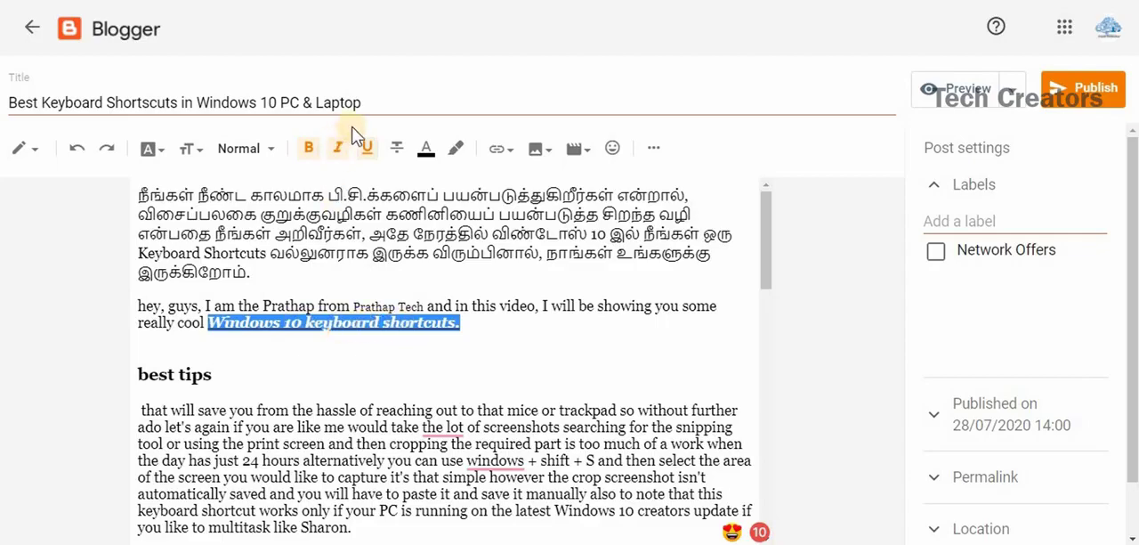
left_click(404, 362)
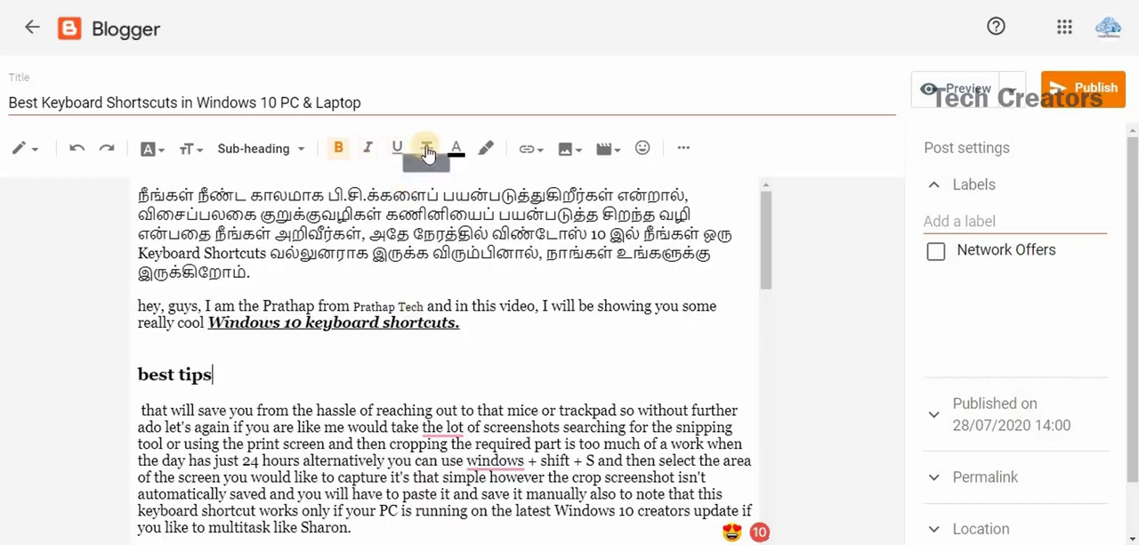
Strike through the phrase "Windows 10 keyboard shortcuts." and set its text colour to red.
left_click(428, 150)
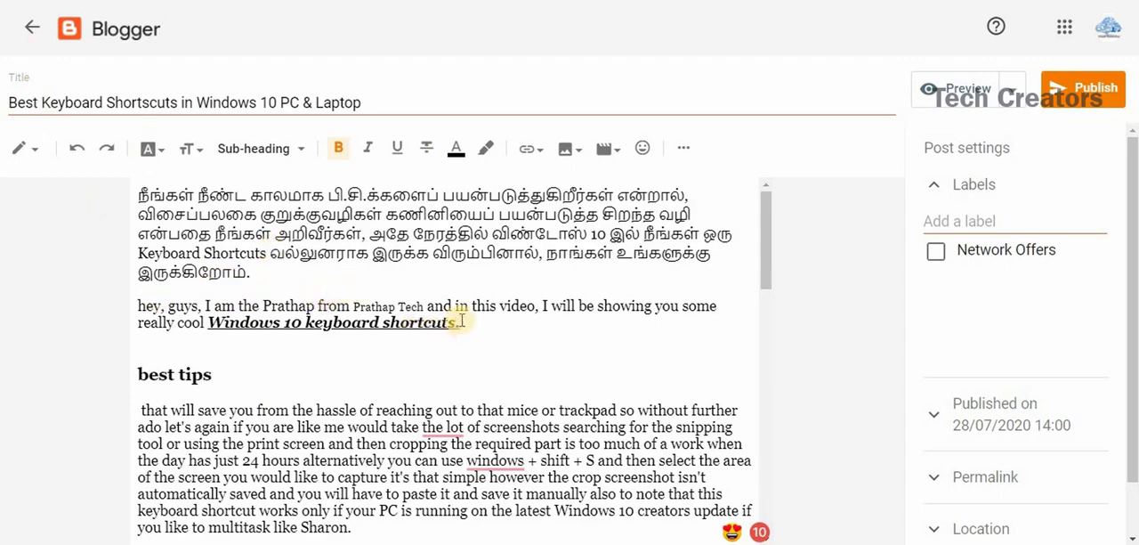
left_click_drag(464, 323, 213, 330)
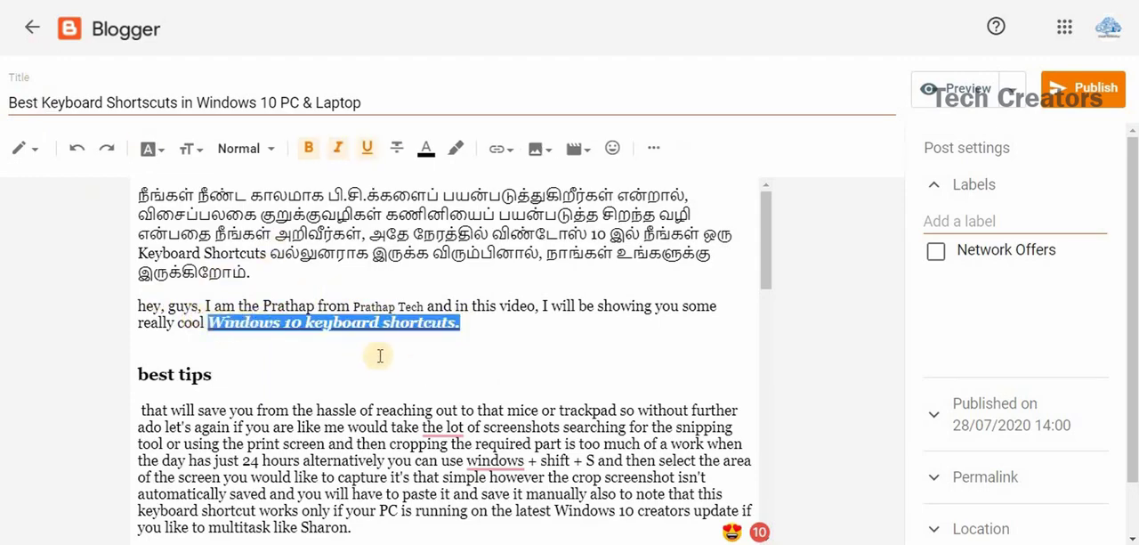
left_click(401, 154)
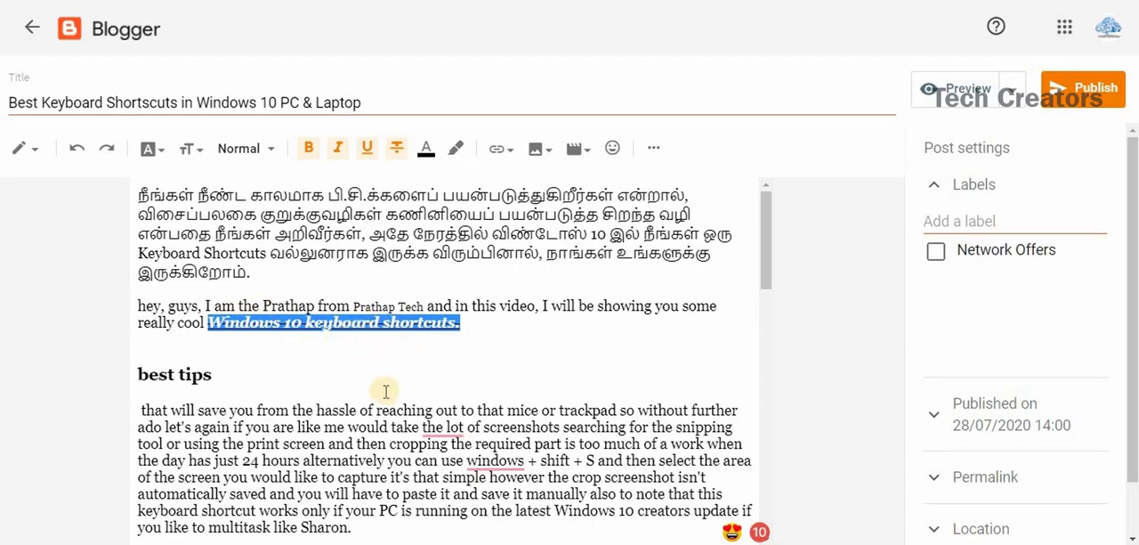
left_click(430, 150)
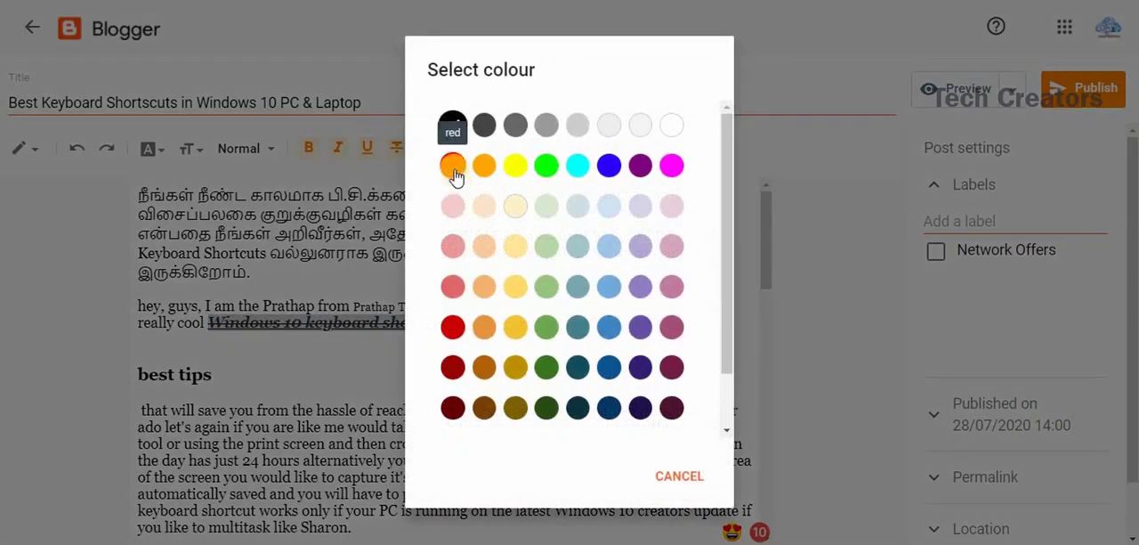
left_click(453, 170)
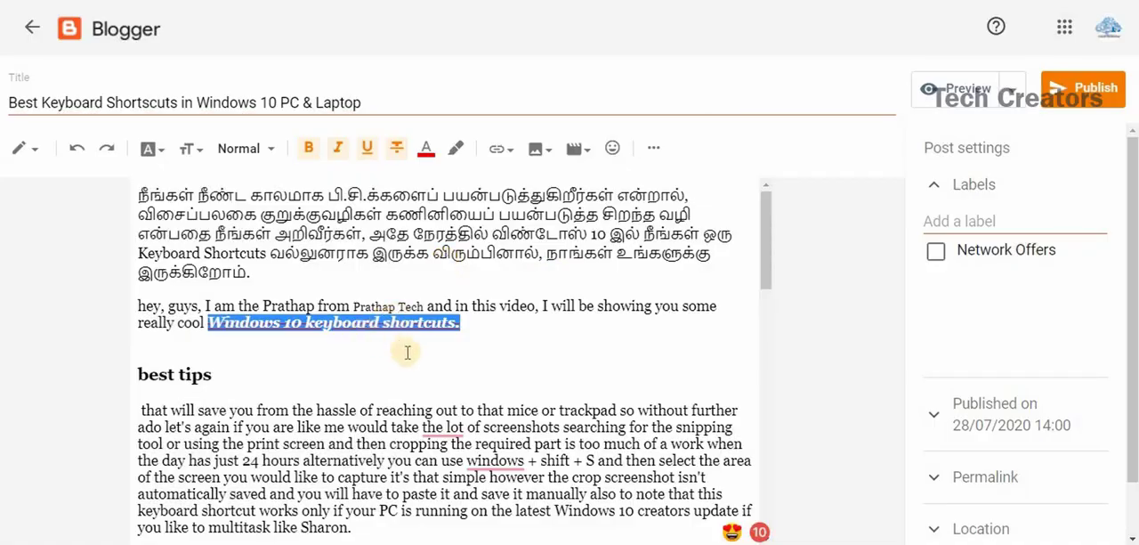
left_click(401, 350)
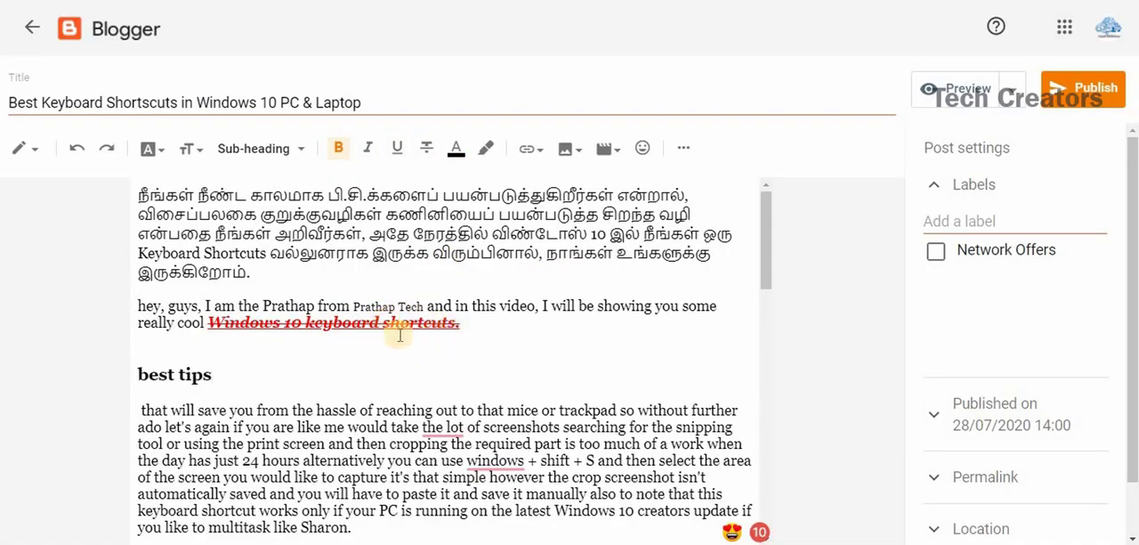
Set the text colour of the "best tips" sub-heading to red.
left_click_drag(228, 377, 134, 375)
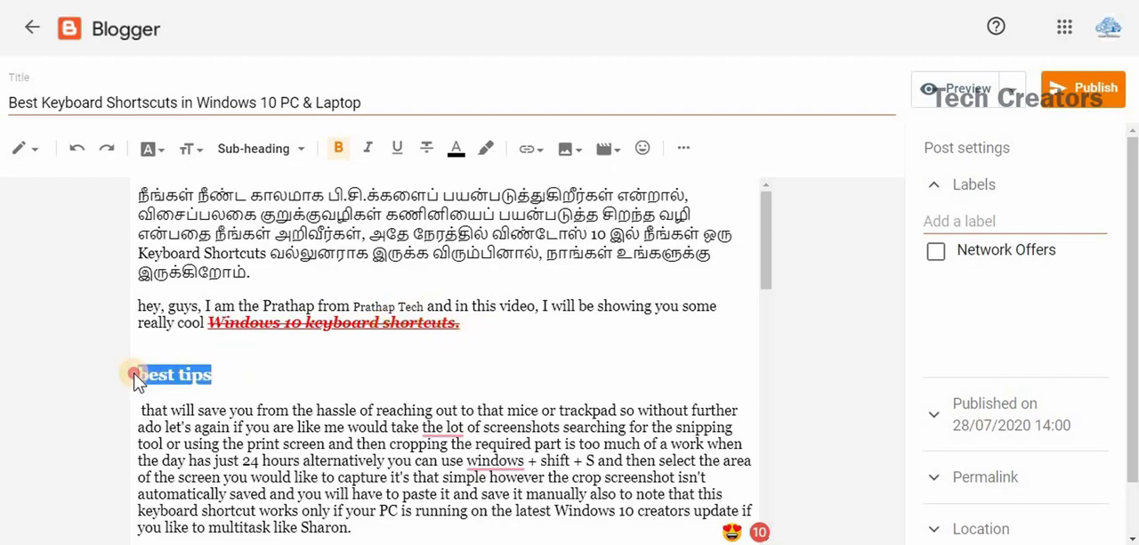
left_click(455, 149)
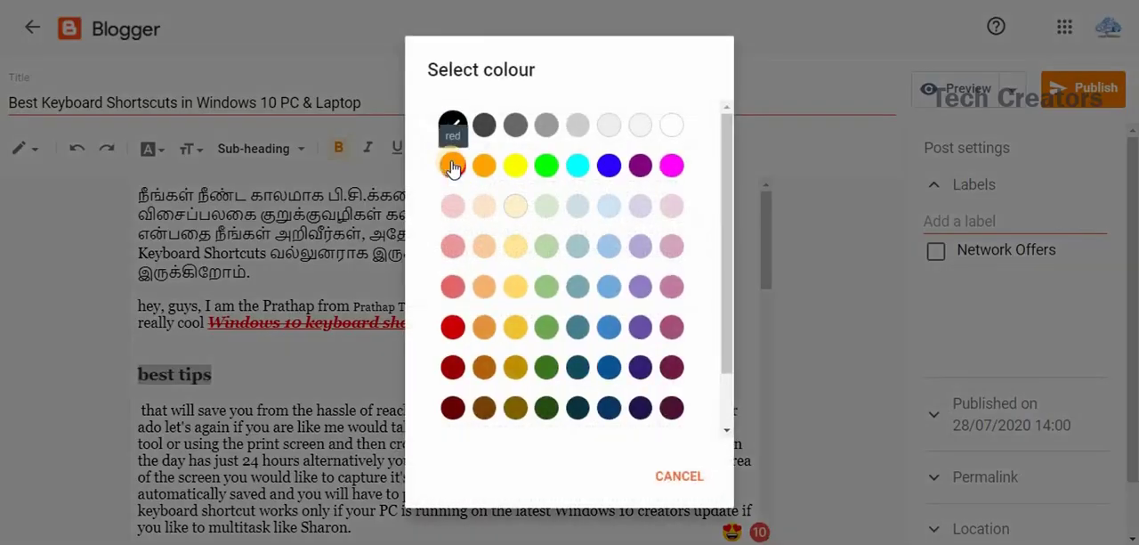
left_click(453, 168)
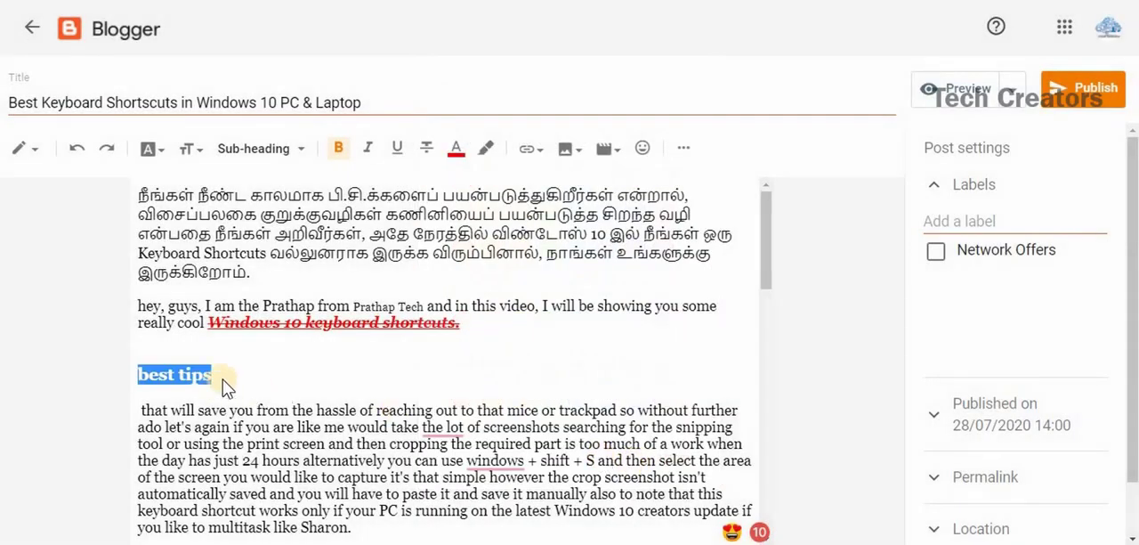
left_click(248, 373)
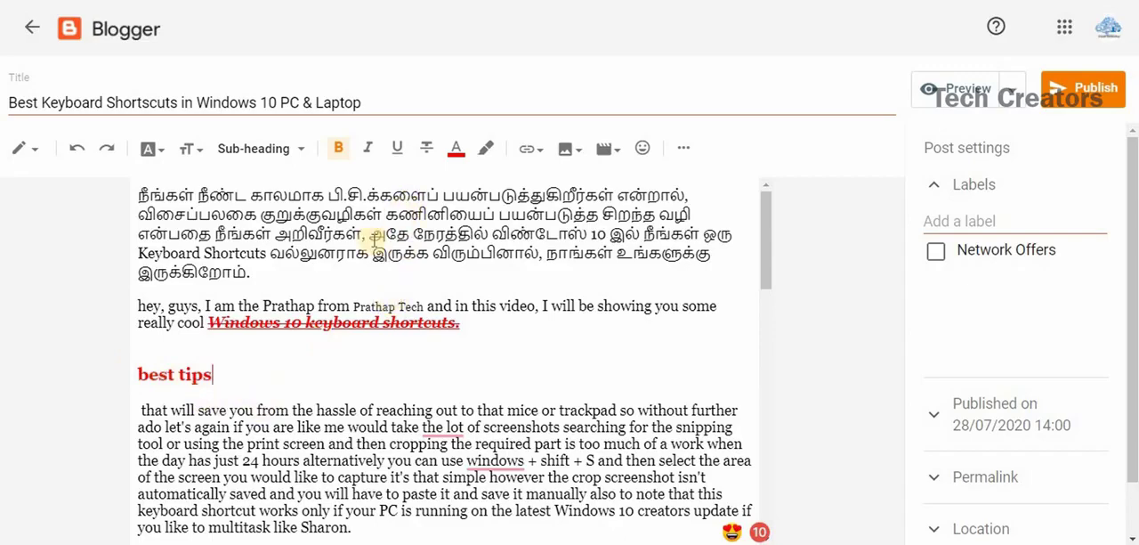
Give the words "this video" in the greeting paragraph a yellow text background colour.
left_click(489, 151)
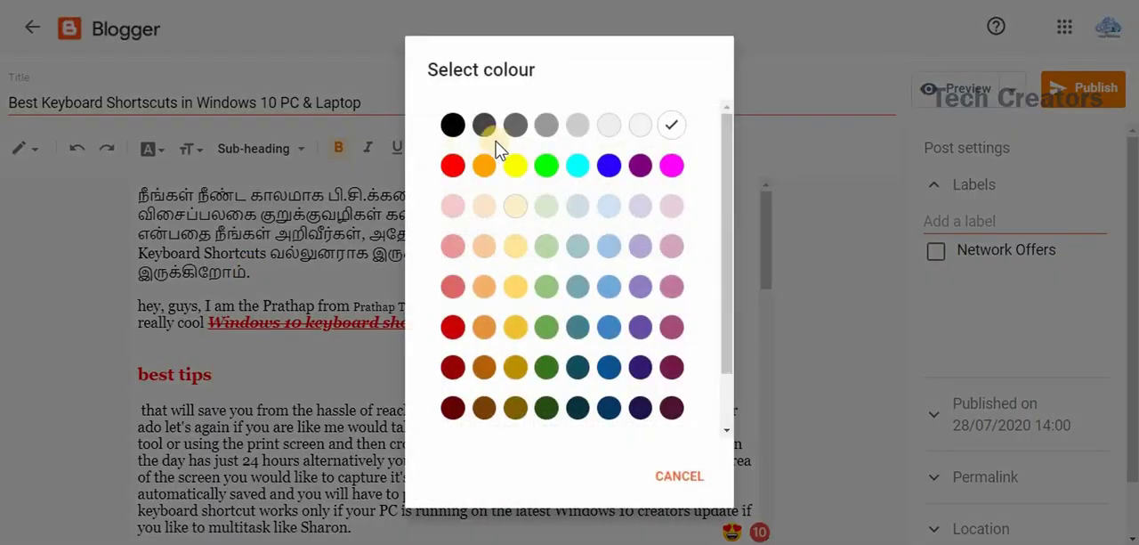
left_click(516, 167)
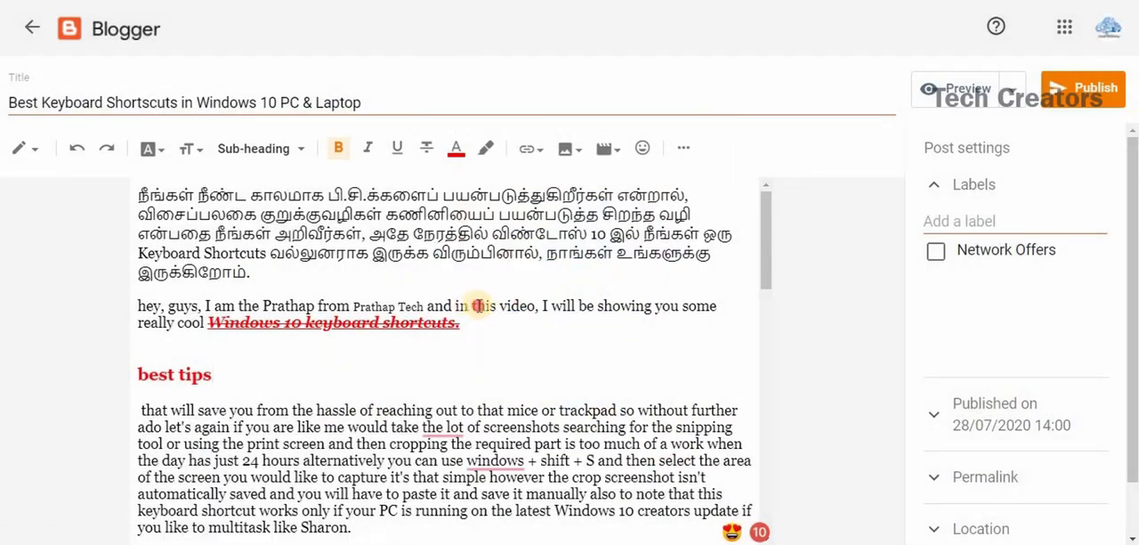
left_click_drag(472, 305, 534, 305)
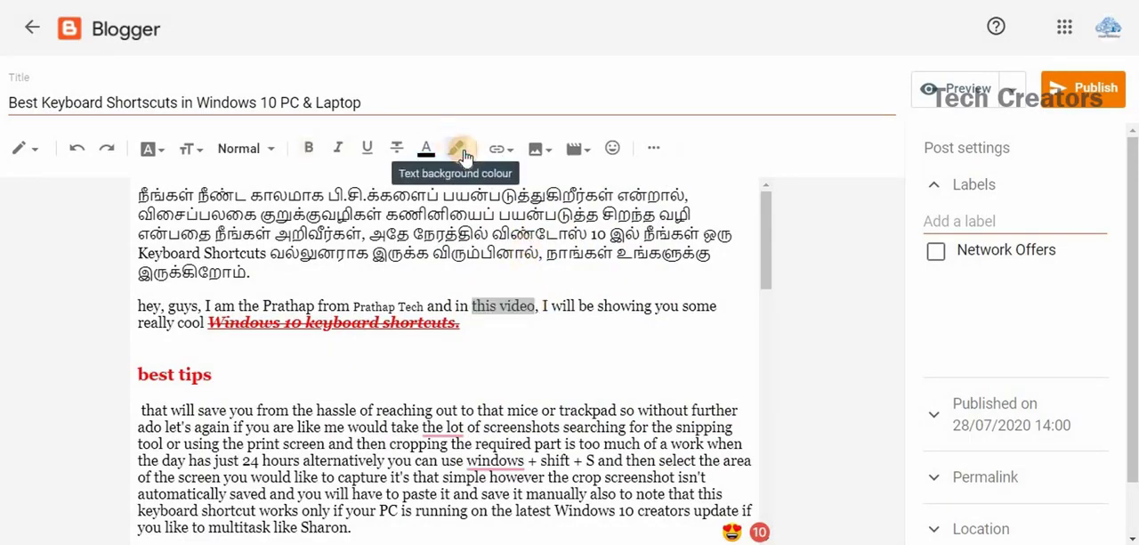
left_click(459, 151)
left_click(514, 166)
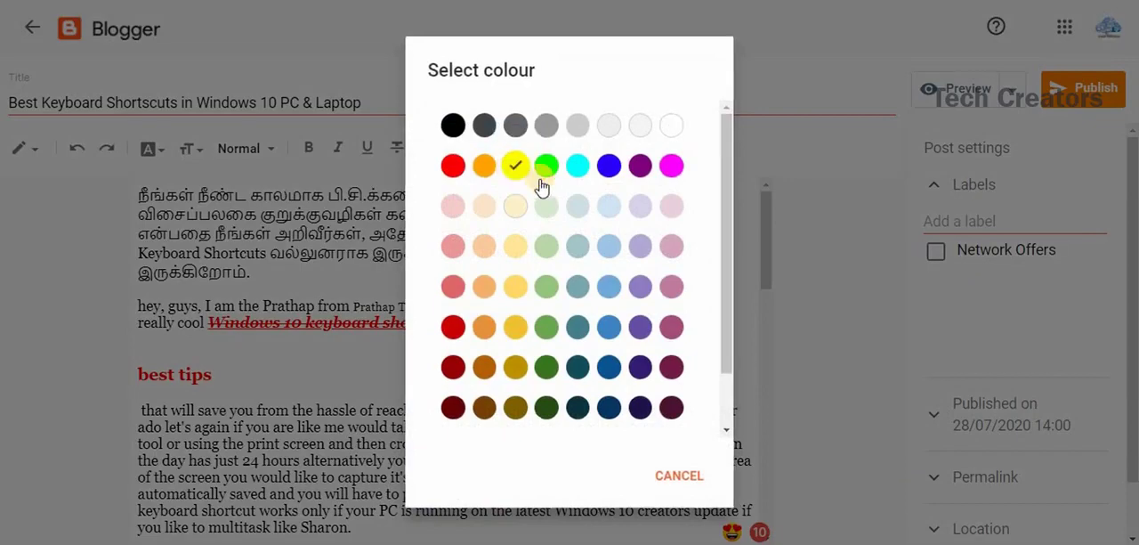
left_click(545, 346)
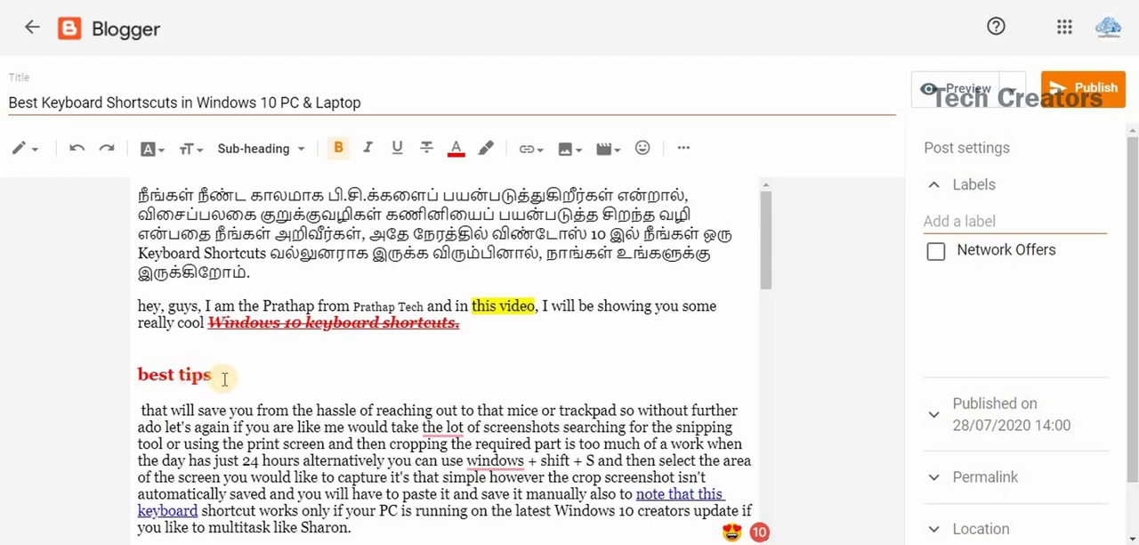
Start creating a web address link on the "best tips" sub-heading, ready to receive its URL.
left_click_drag(222, 374, 138, 374)
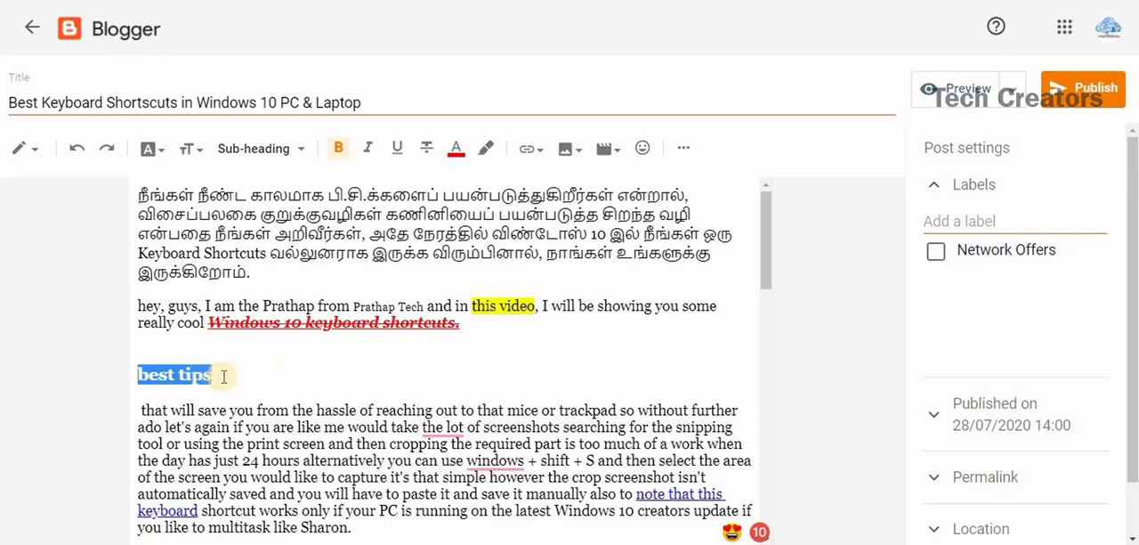
left_click_drag(228, 380, 127, 379)
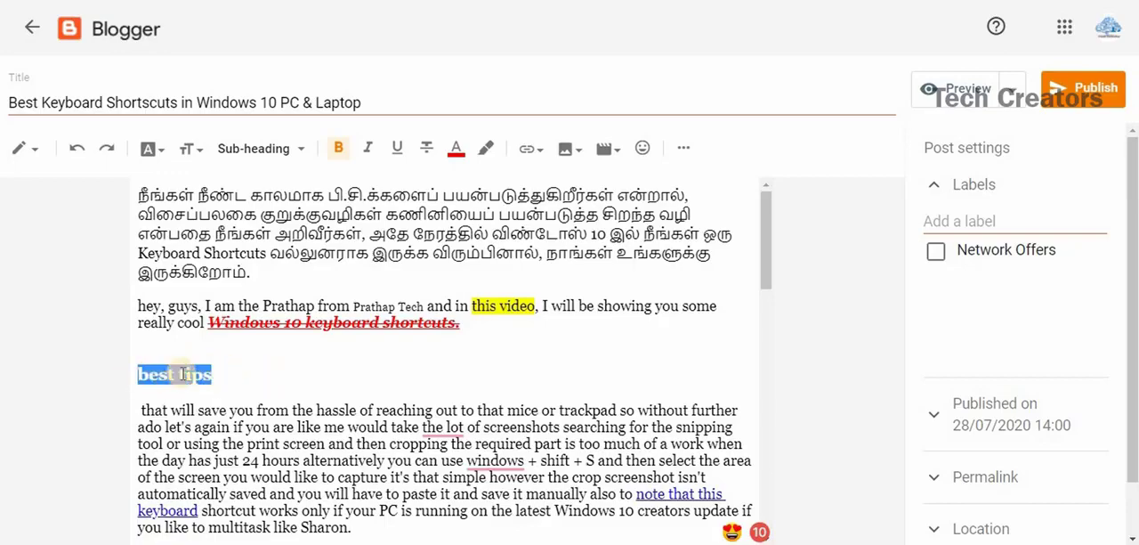
left_click(534, 148)
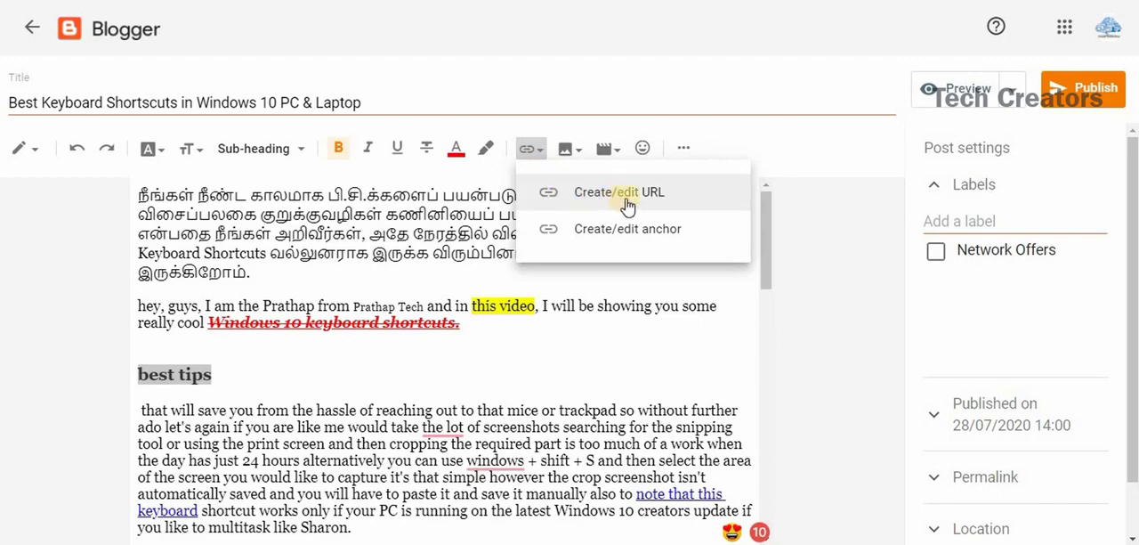
left_click(628, 197)
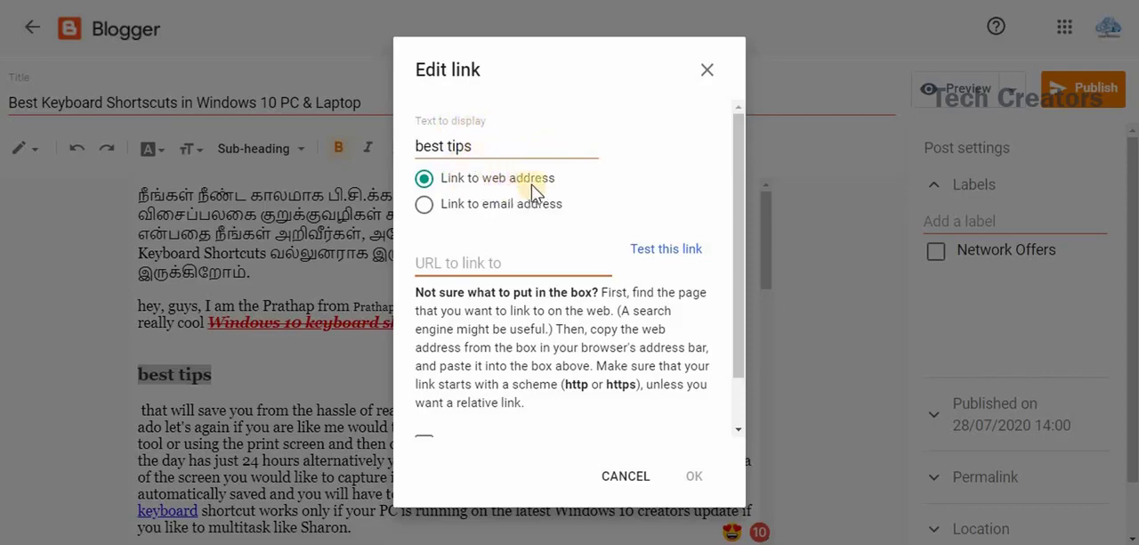
left_click(478, 264)
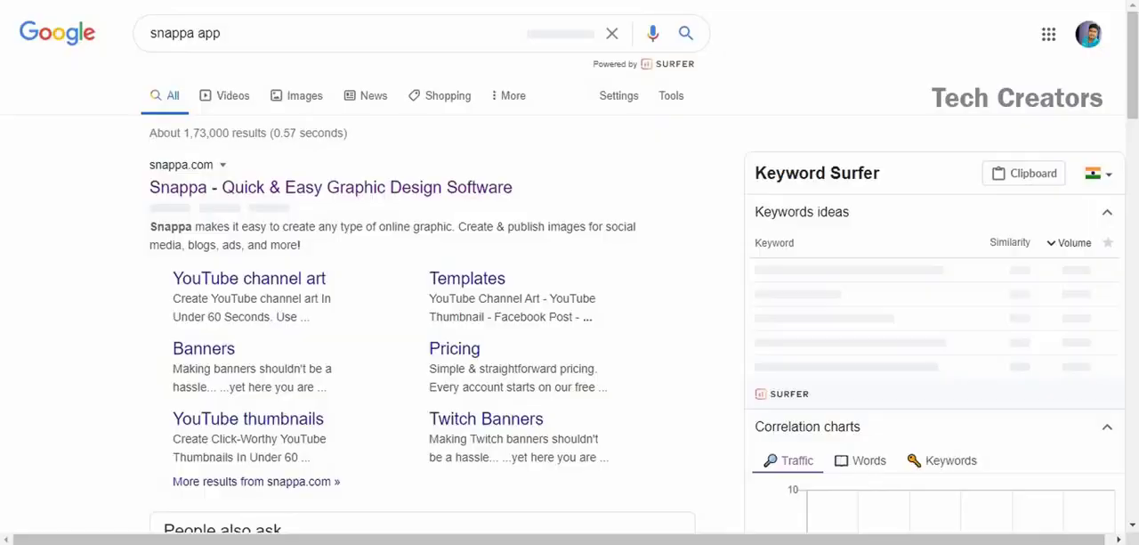
Open the Snappa site from the Google results for "snappa app", copy its web address and return to Blogger's link settings.
left_click(293, 189)
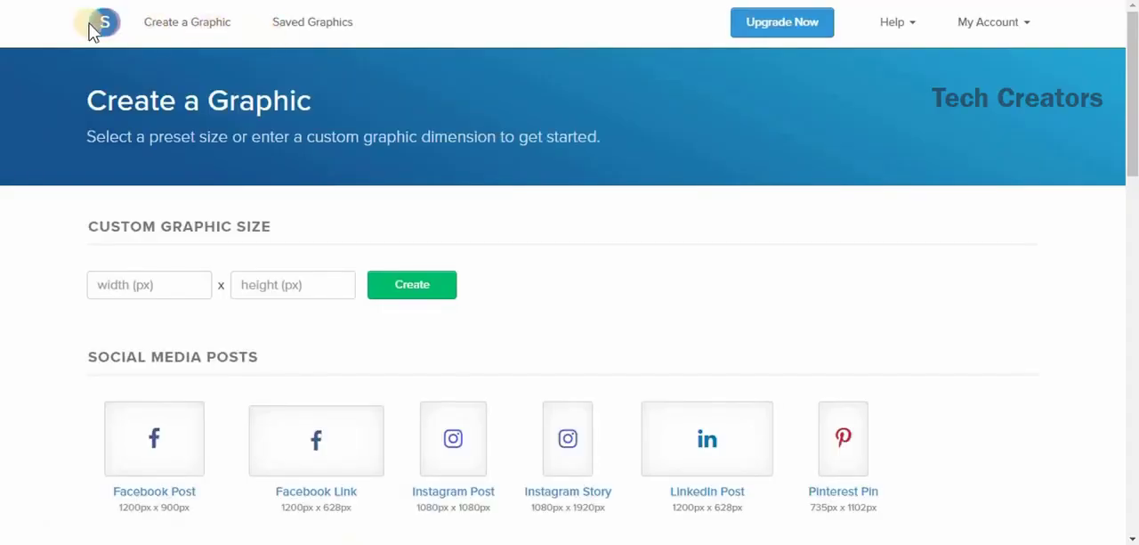
right_click(89, 23)
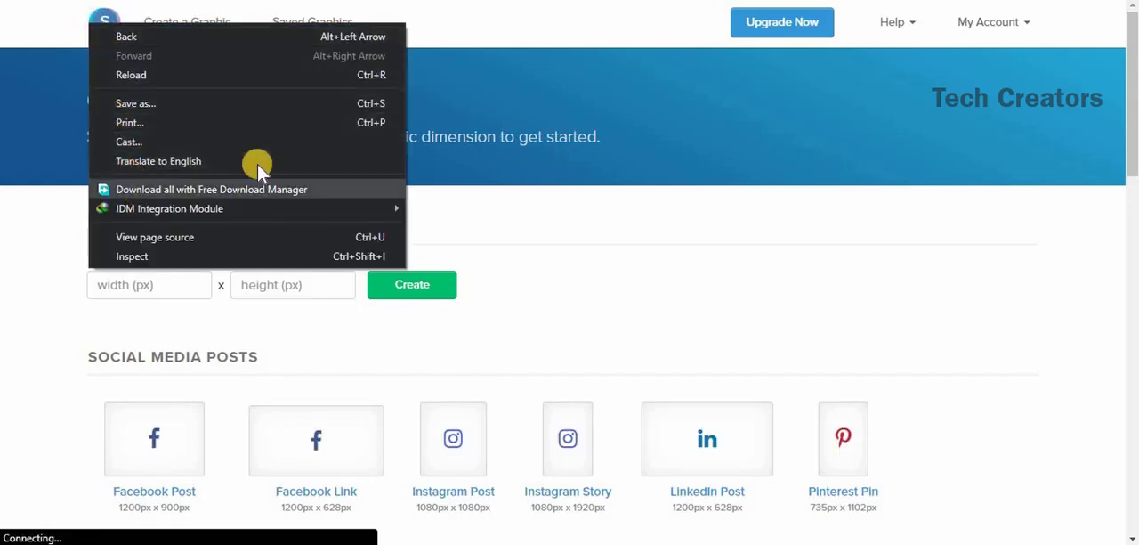
left_click(615, 68)
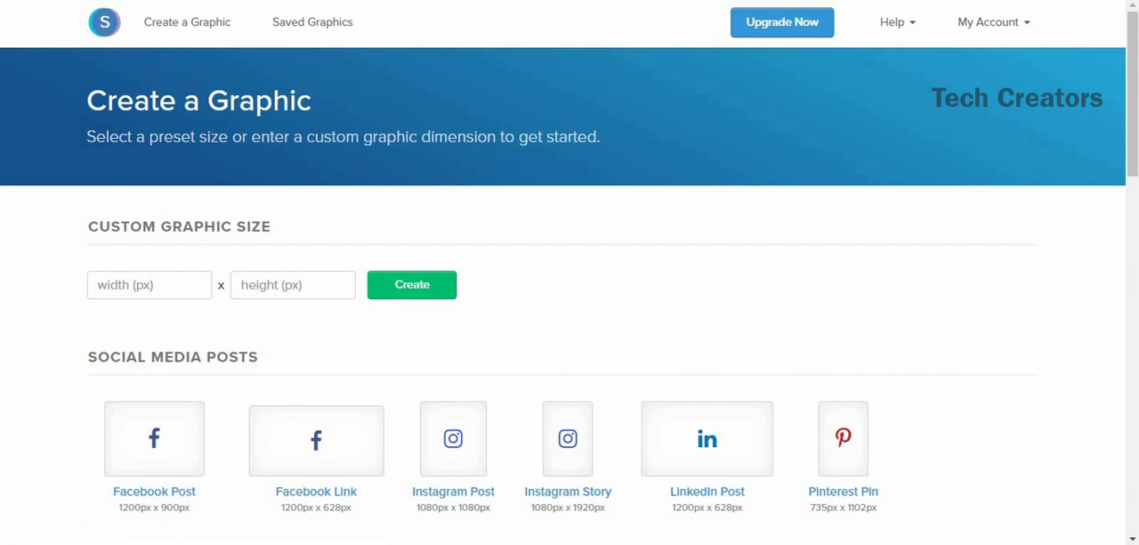
right_click(407, 1)
left_click(439, 82)
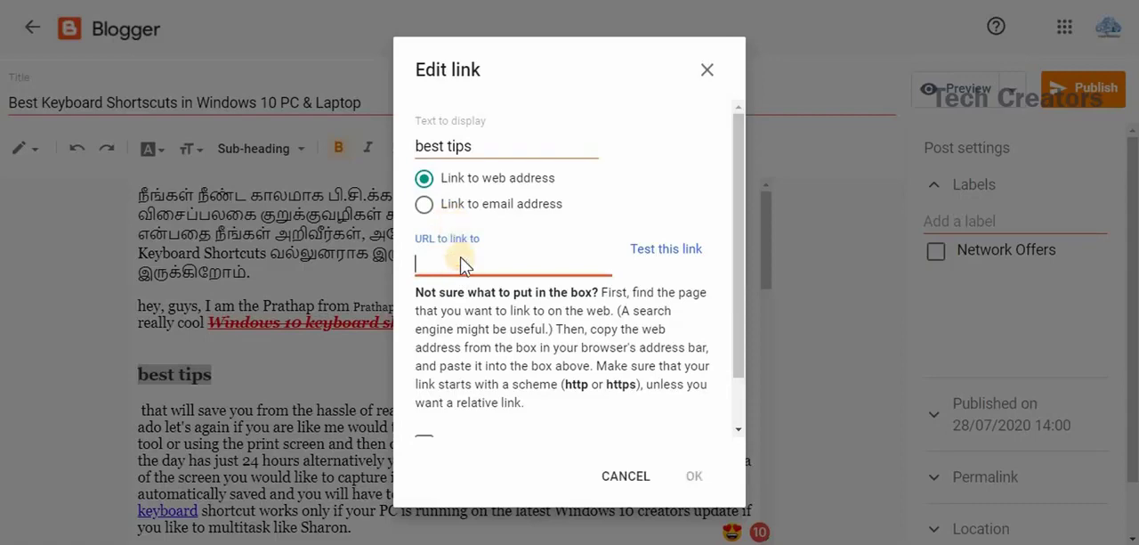
right_click(457, 266)
left_click(509, 117)
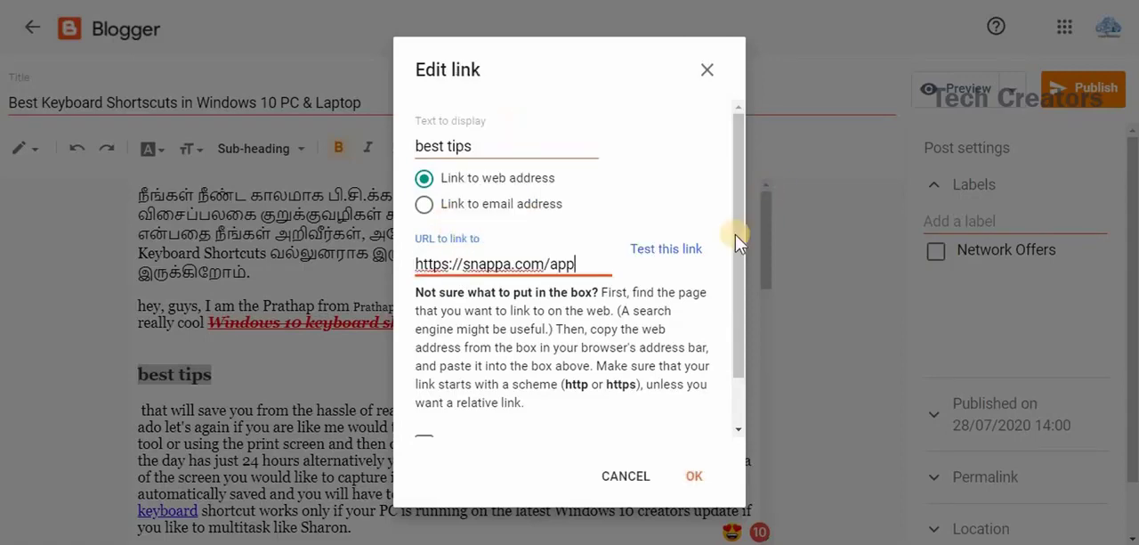
scroll(738, 257, "down", 2)
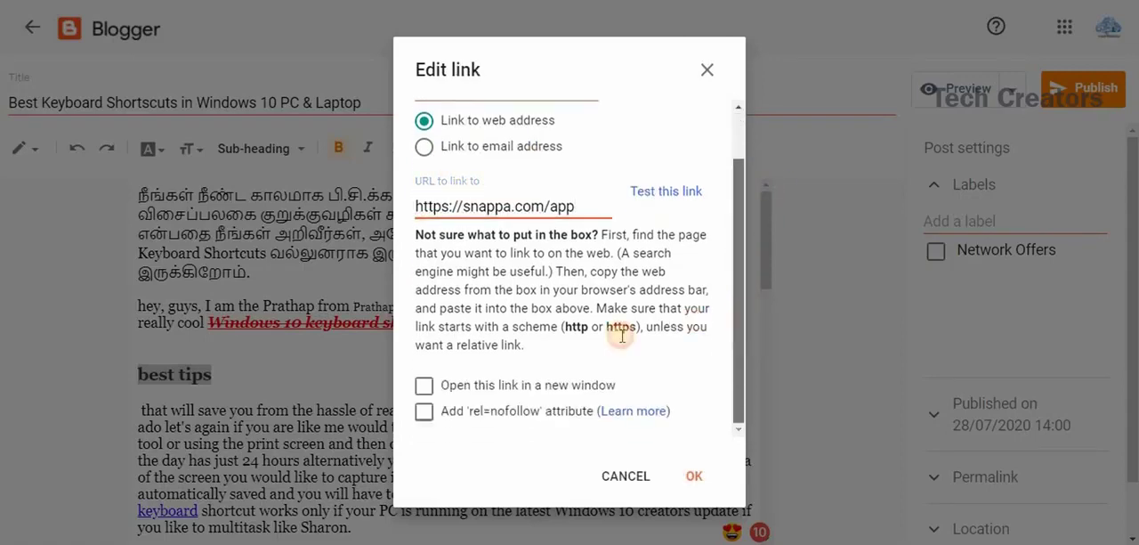
left_click(426, 386)
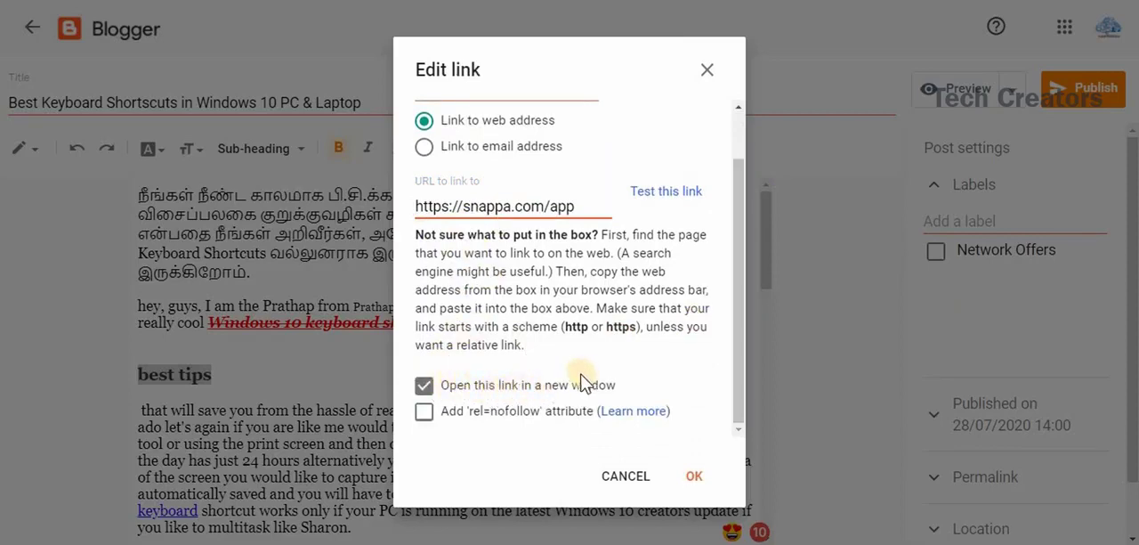
left_click(691, 474)
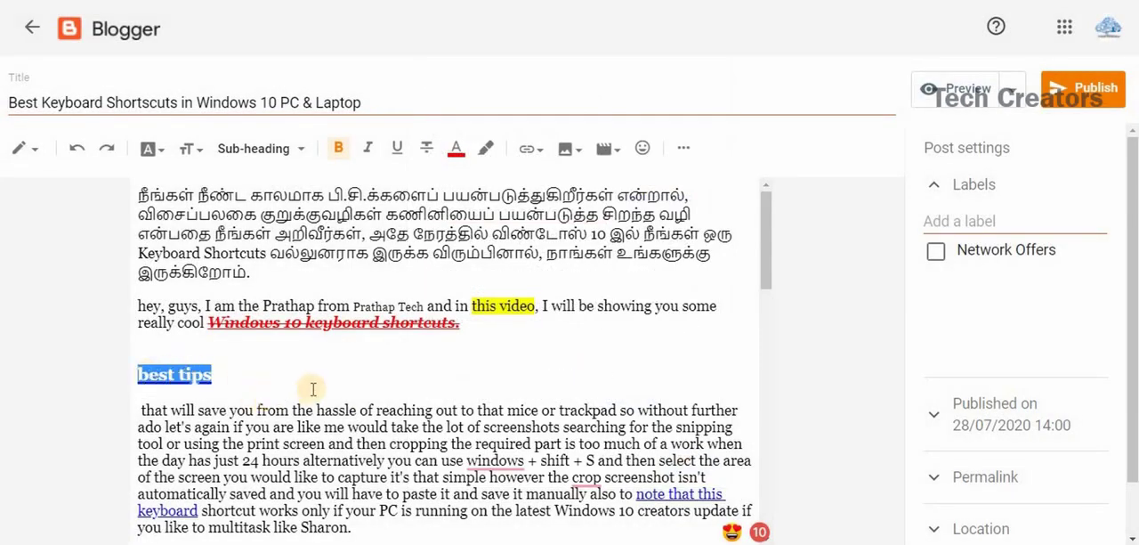
left_click(539, 151)
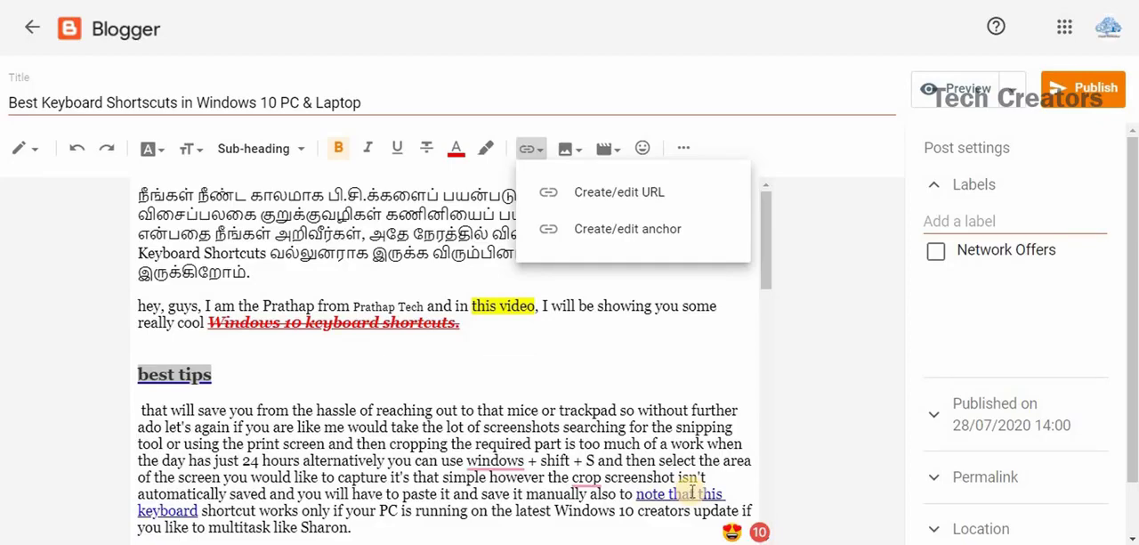
left_click(634, 339)
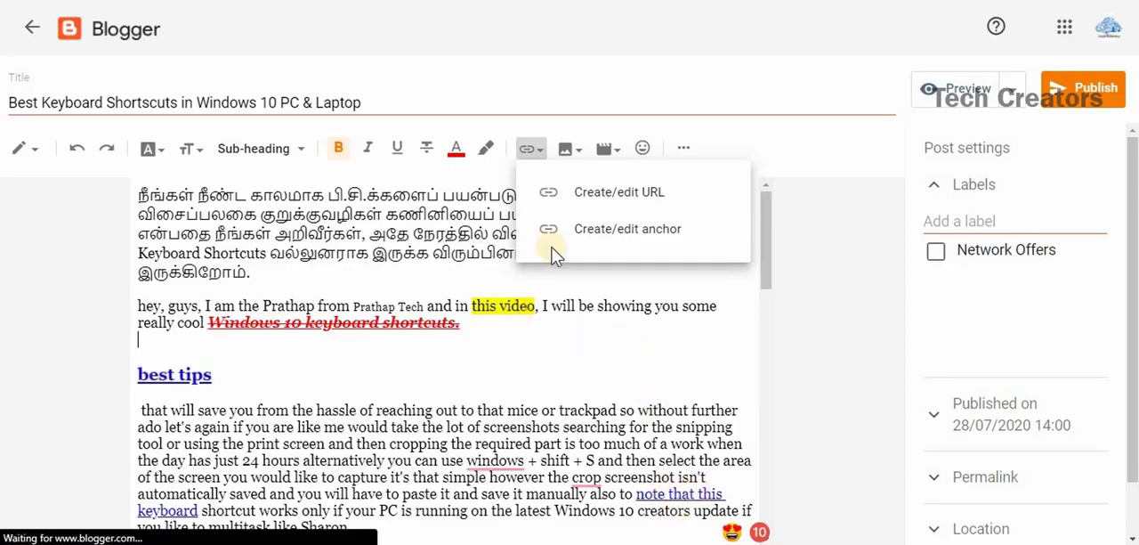
left_click(548, 156)
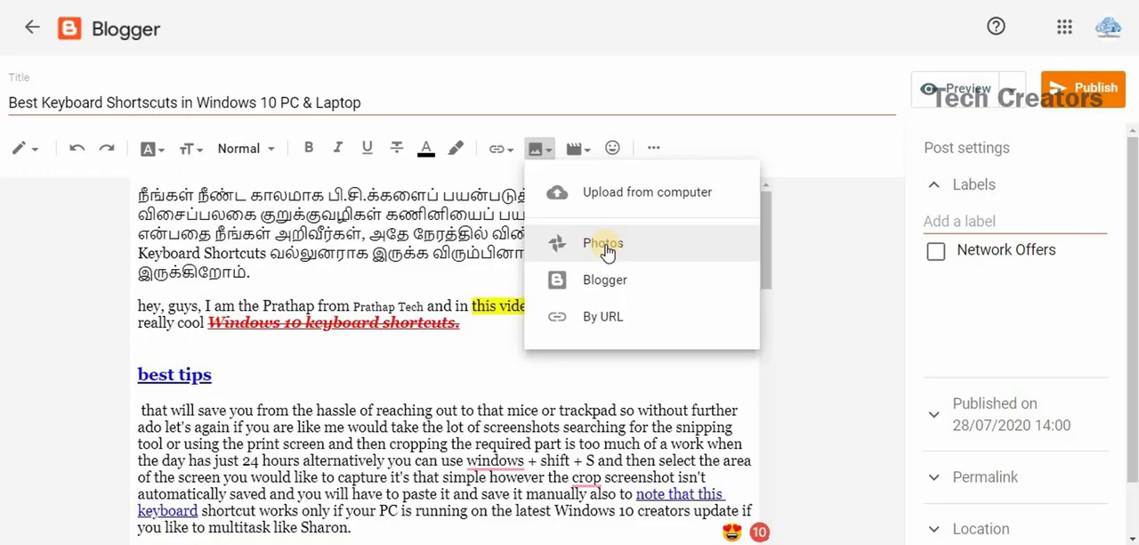
left_click(592, 318)
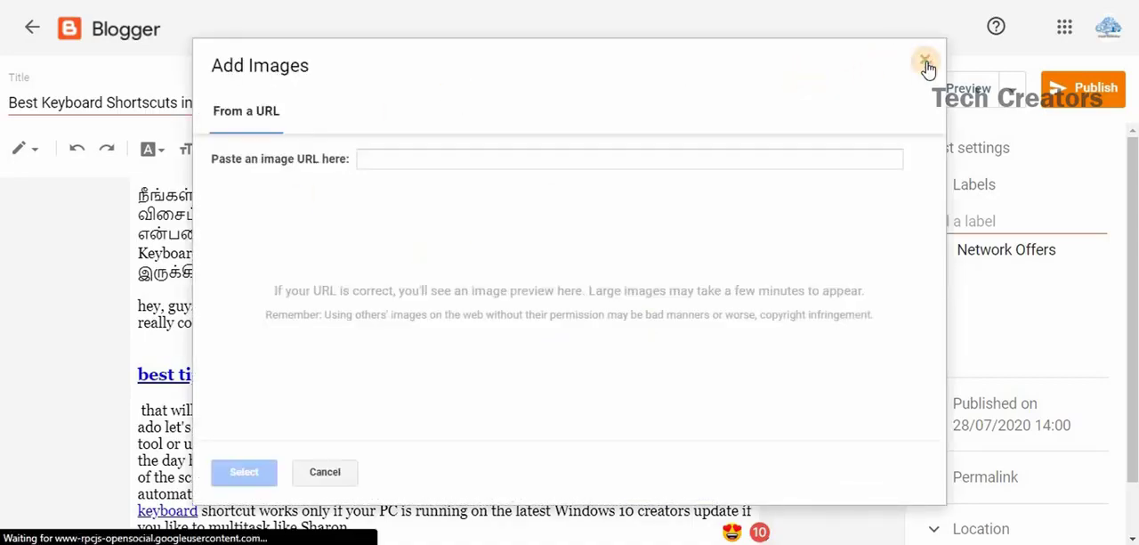
left_click(325, 472)
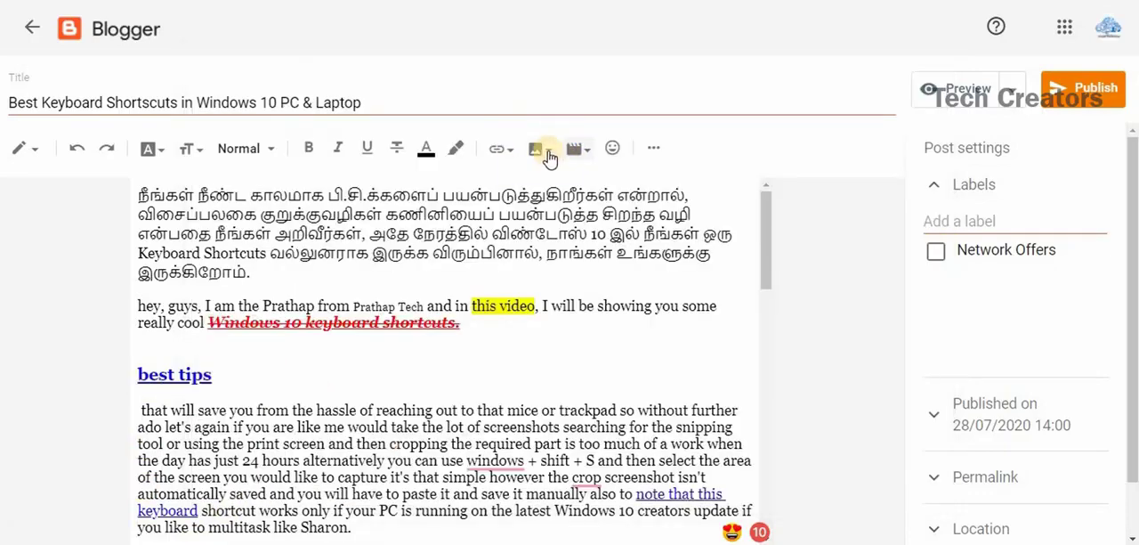
Upload the "pablo" PNG from the Downloads folder and insert it into the post below the greeting paragraph.
left_click(546, 153)
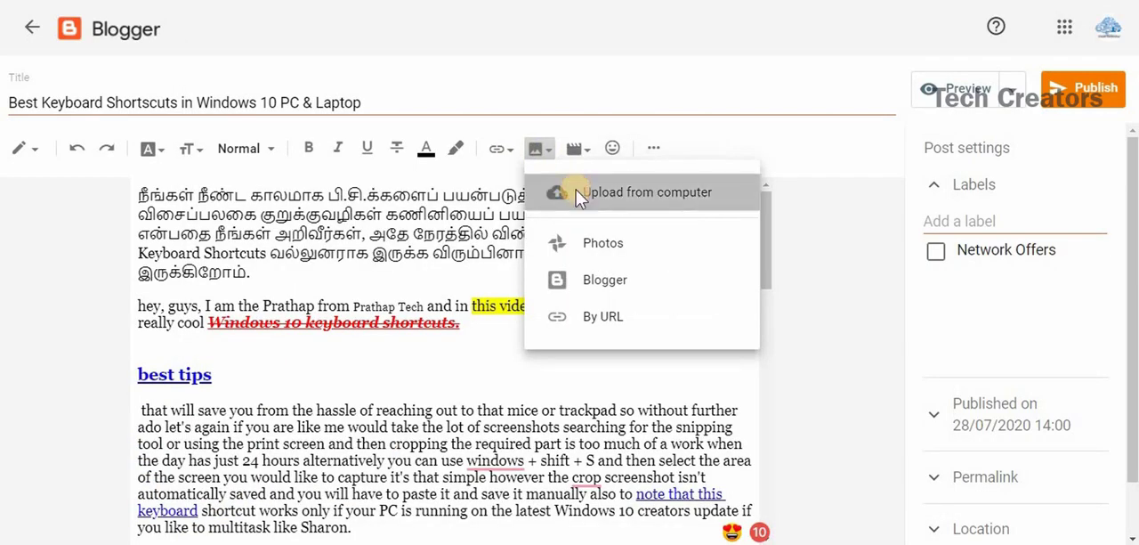
left_click(575, 191)
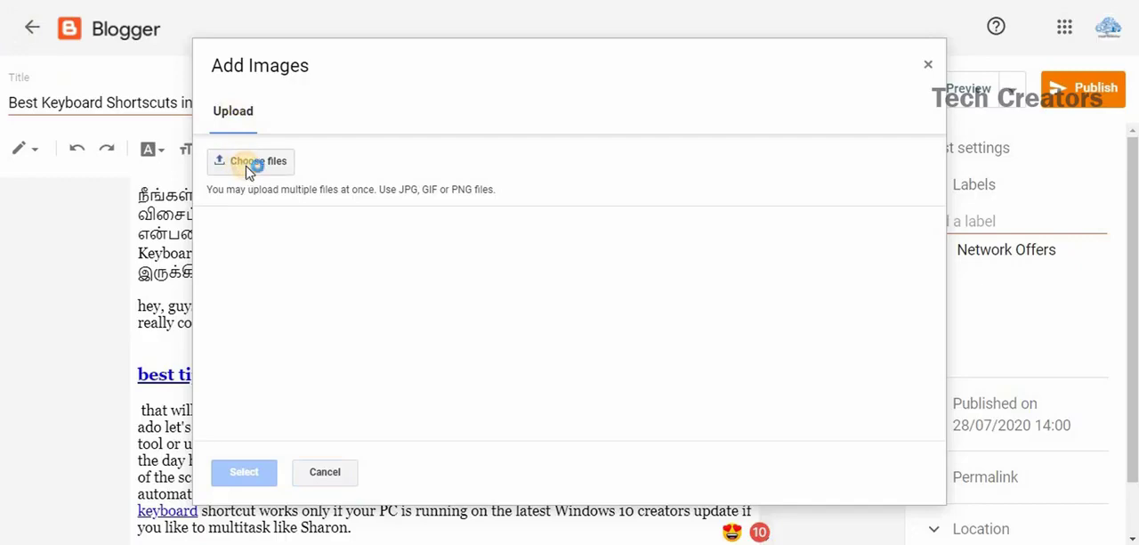
left_click(250, 167)
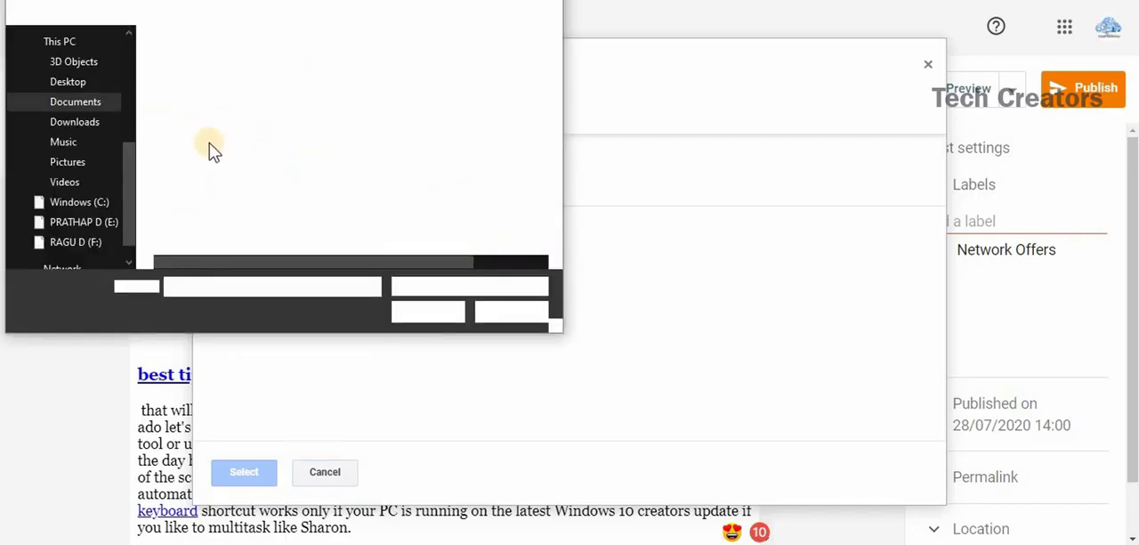
left_click(78, 125)
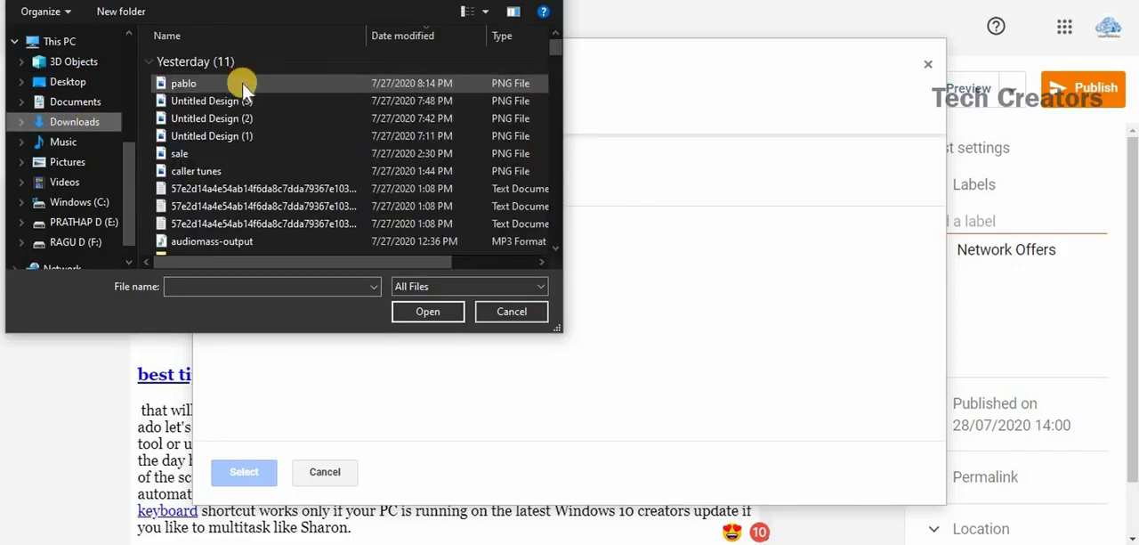
left_click(242, 82)
left_click(424, 313)
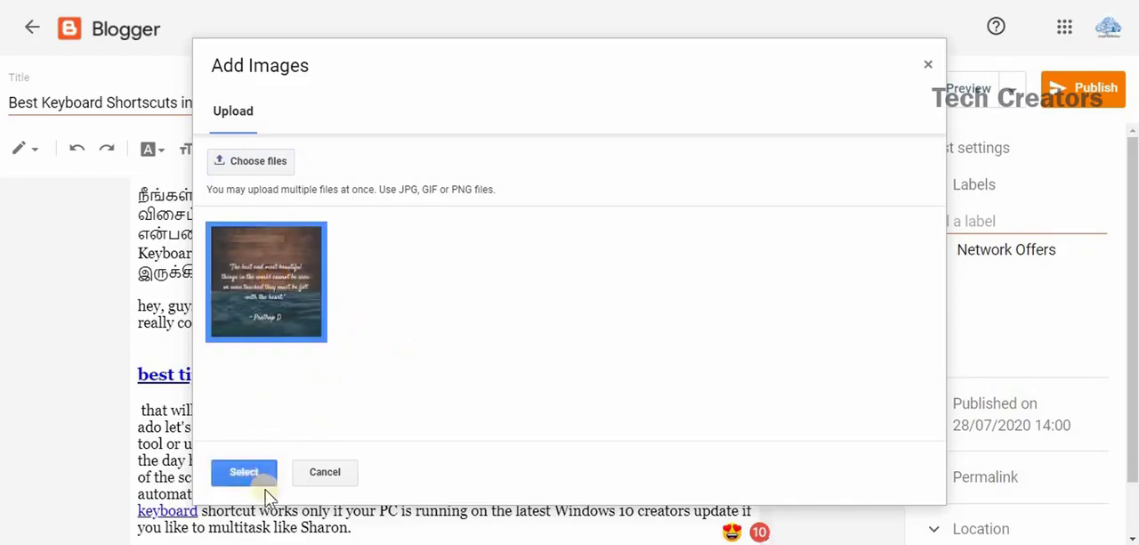
left_click(246, 473)
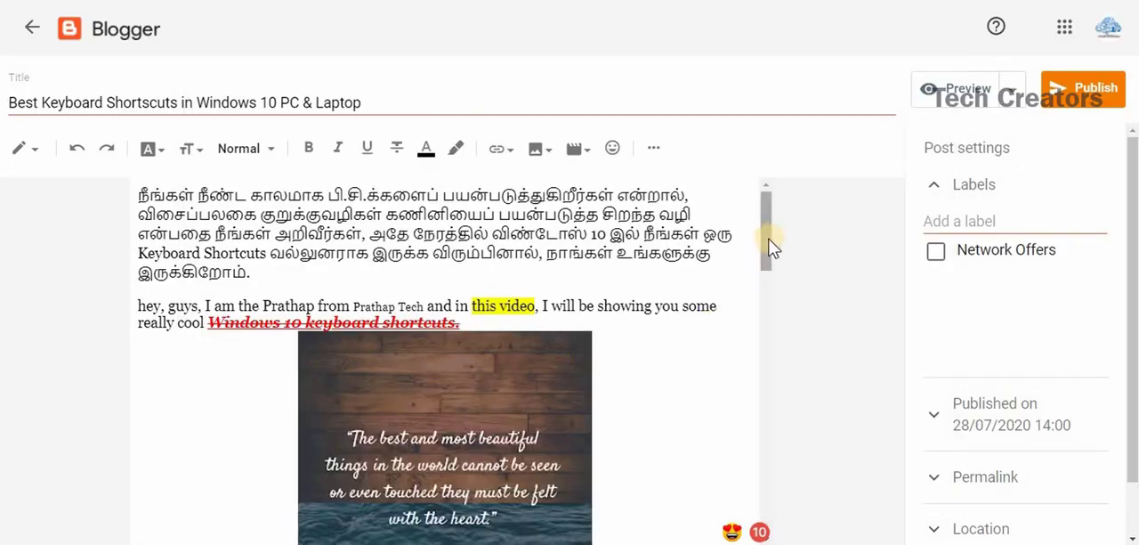
Try left alignment on the inserted quote image and return it to centre alignment.
mouse_move(770, 247)
left_mouse_down()
mouse_move(783, 329)
mouse_move(775, 264)
left_mouse_up()
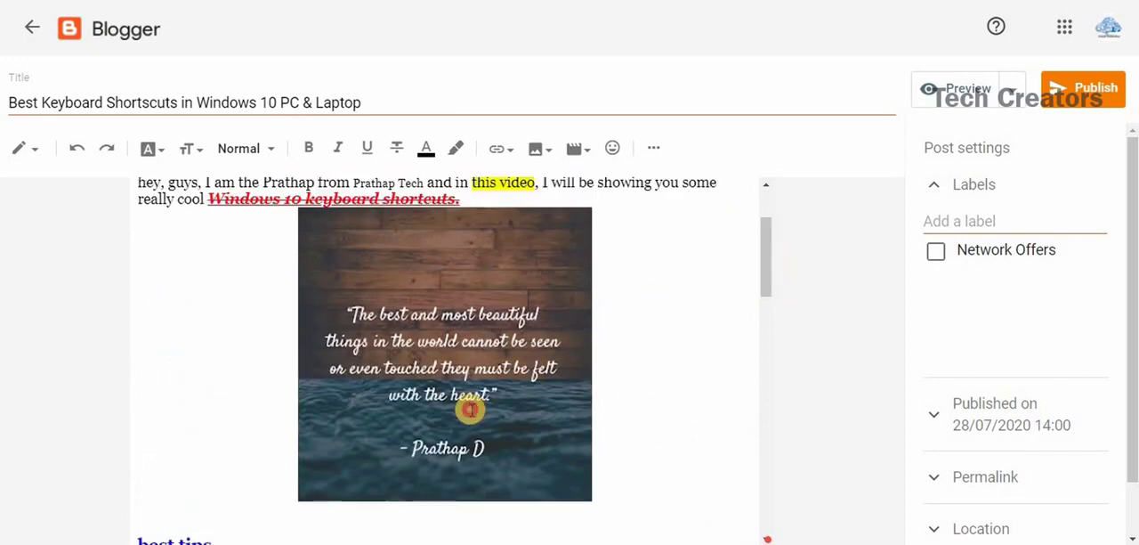
left_click(470, 410)
scroll(468, 323, "down", 2)
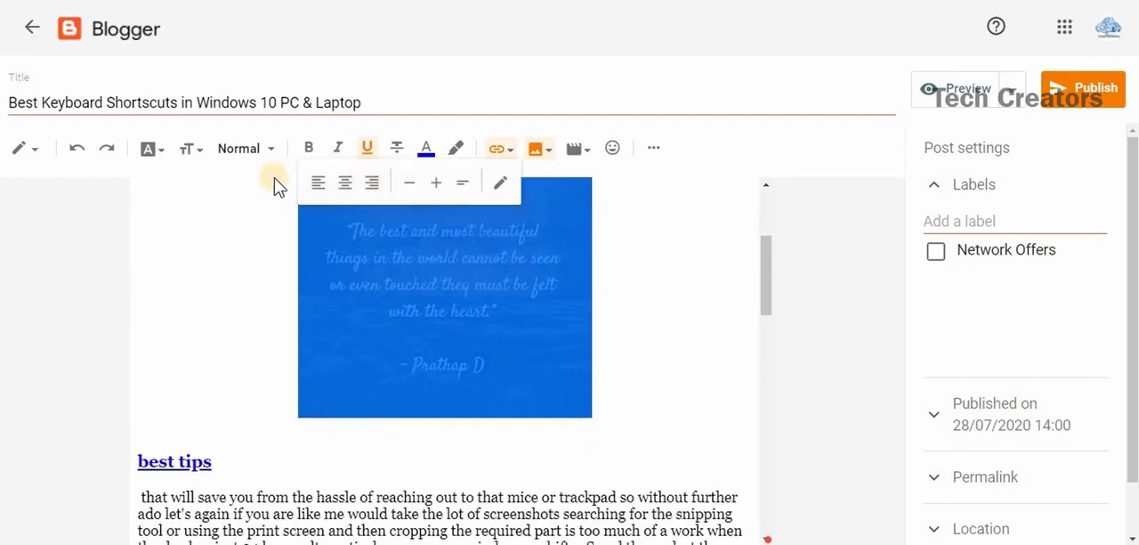
left_click(317, 184)
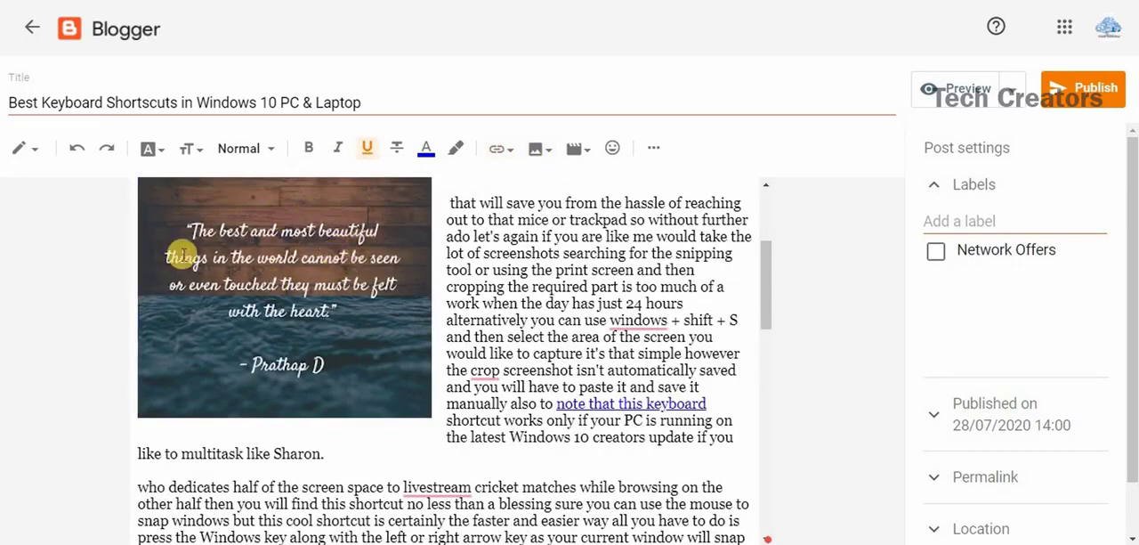
left_click(321, 342)
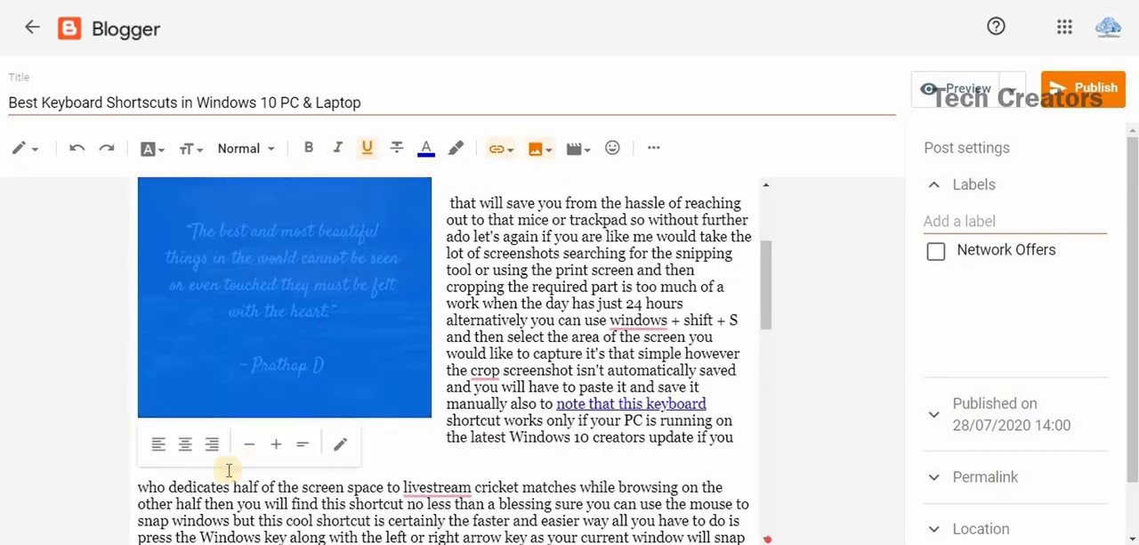
left_click(188, 444)
left_click(419, 375)
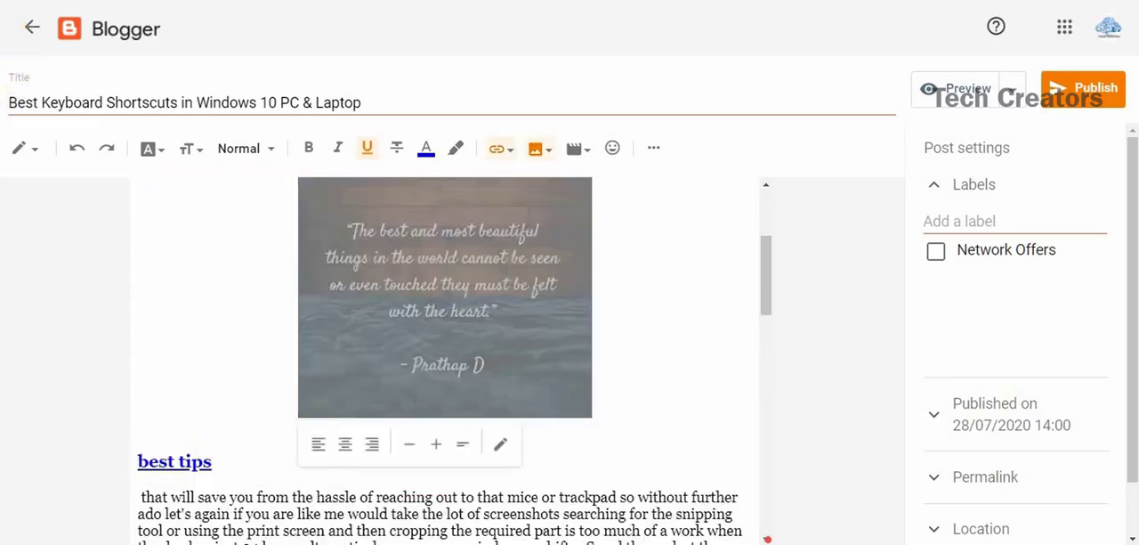
Try a larger display size for the quote image and reduce it back to medium.
left_click(436, 445)
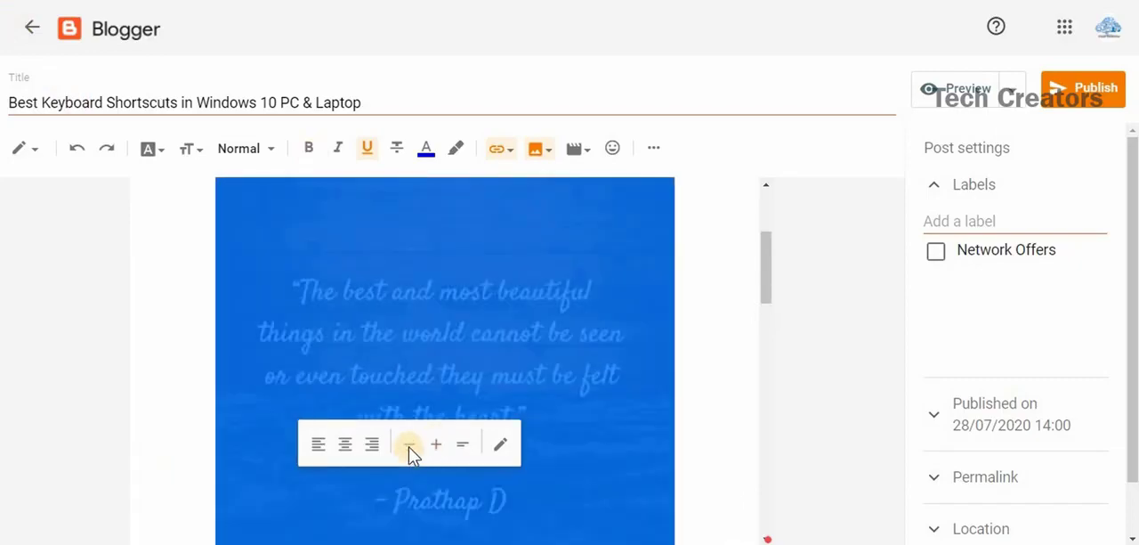
left_click(409, 445)
left_click(409, 445)
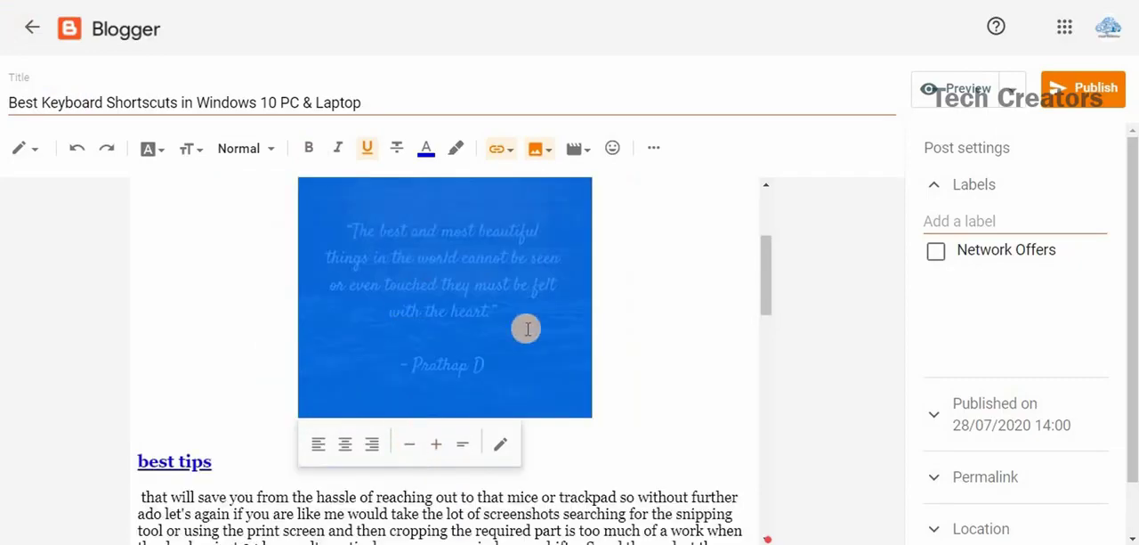
Review the quote image's alt text, title text and size settings without changing them, and deselect the image.
left_click(501, 443)
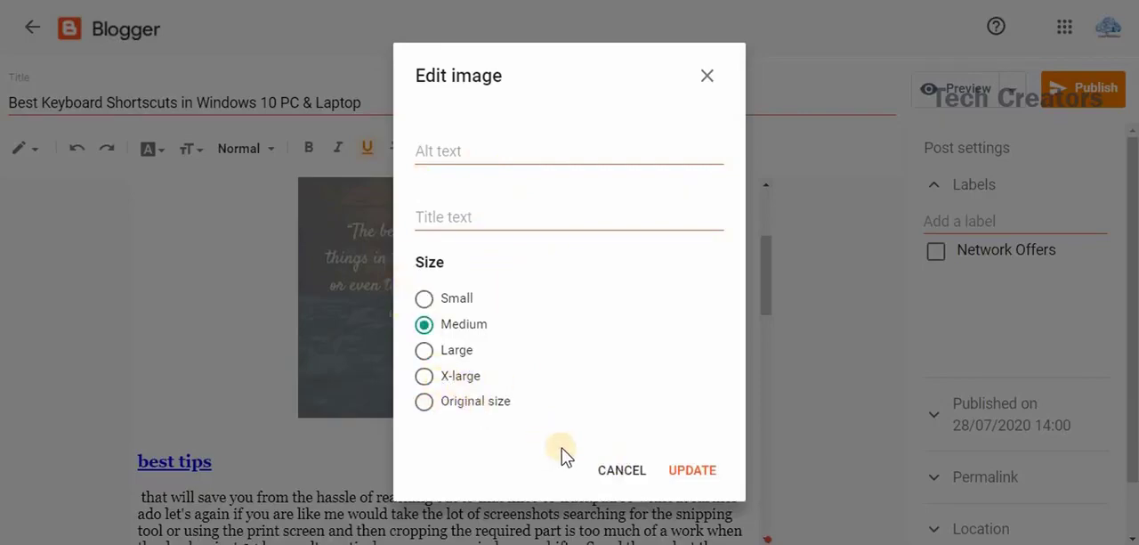
left_click(623, 472)
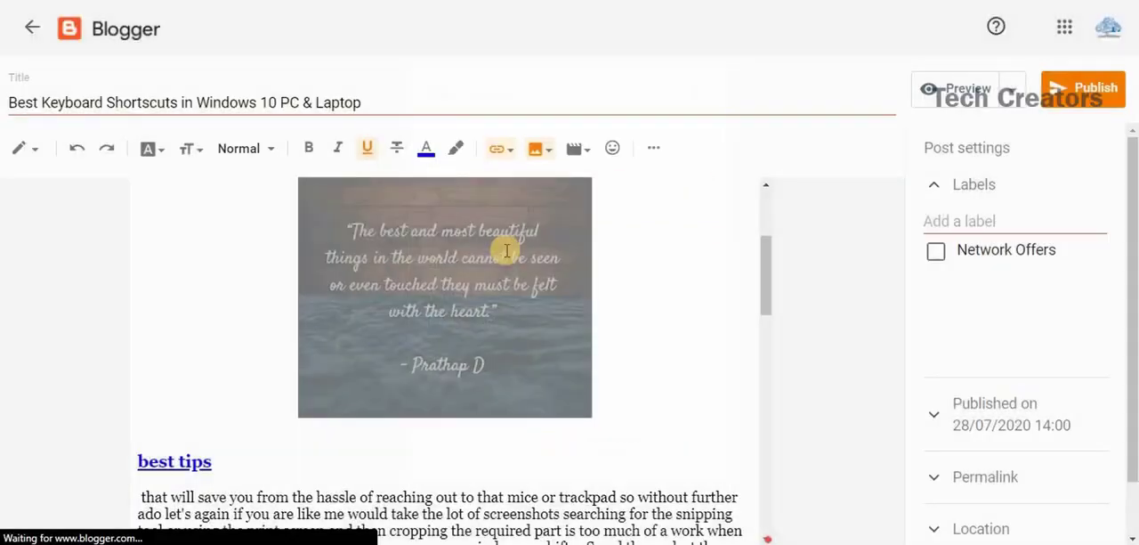
scroll(614, 204, "up", 1)
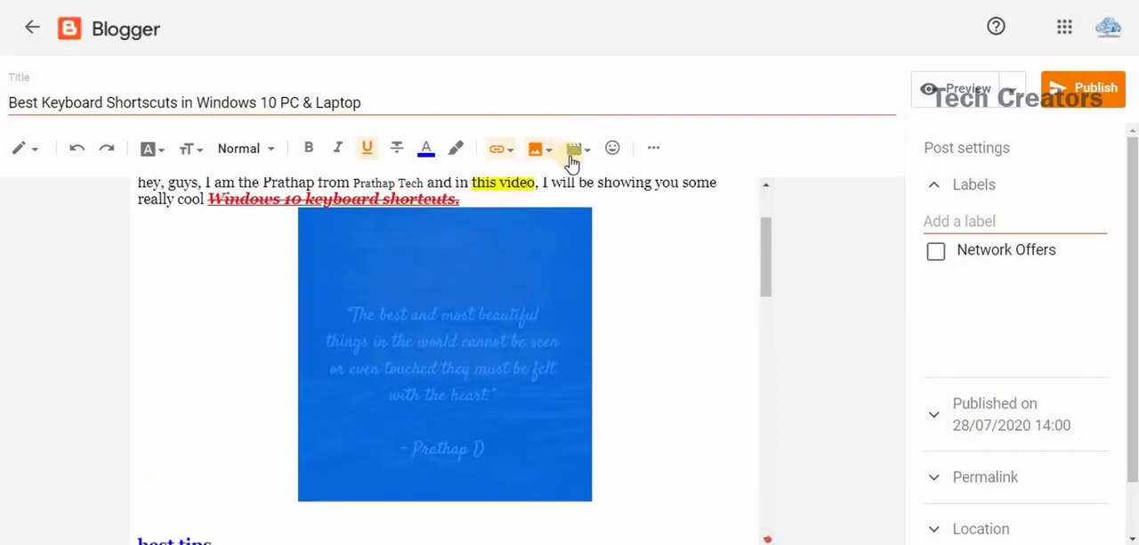
left_click(620, 271)
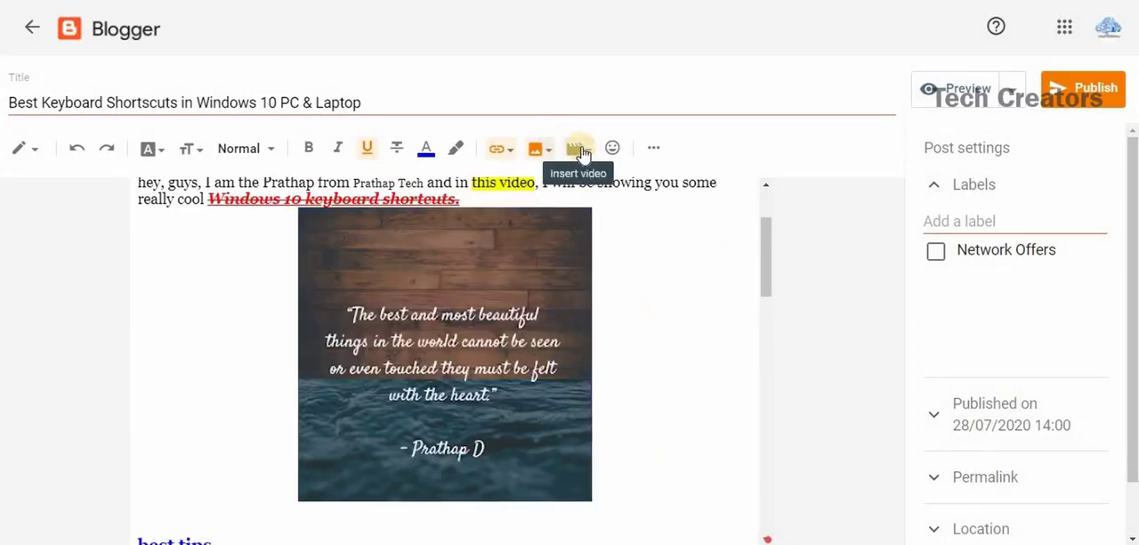
left_click(580, 149)
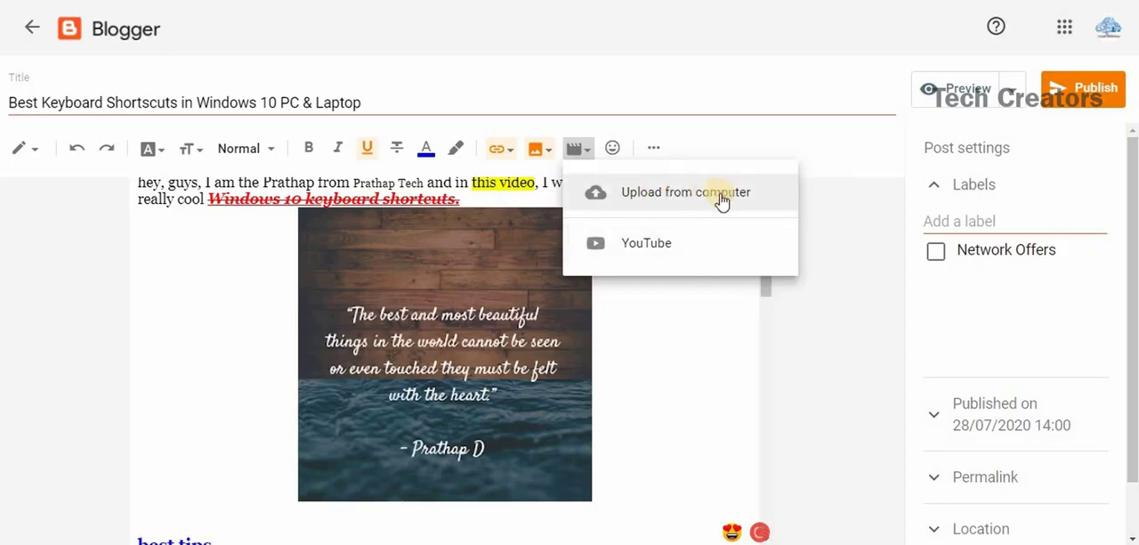
left_click(617, 148)
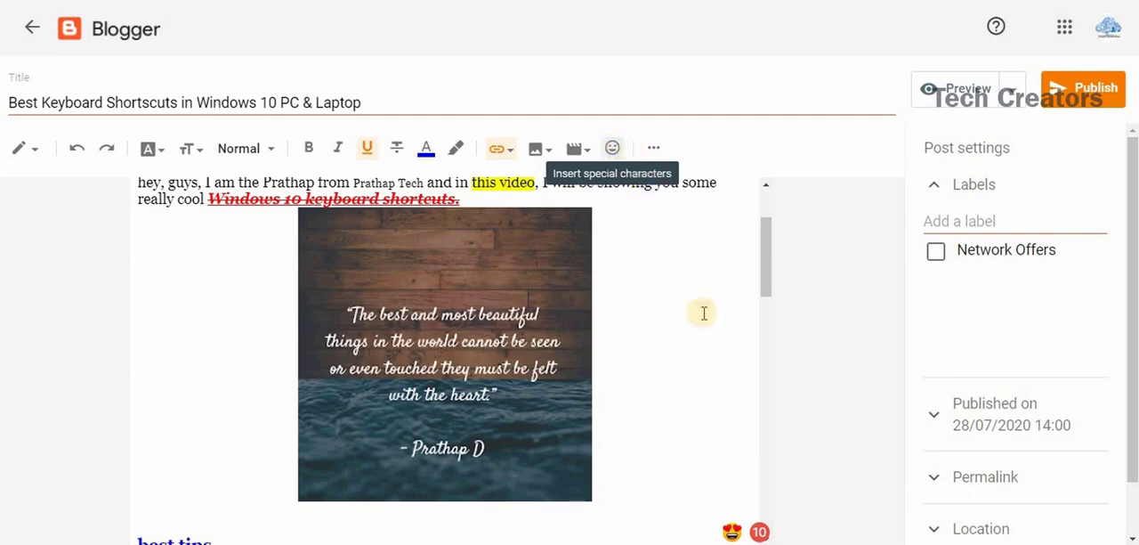
Format the paragraph under the "best tips" heading as a bulleted list and change it to a numbered list.
left_click(654, 149)
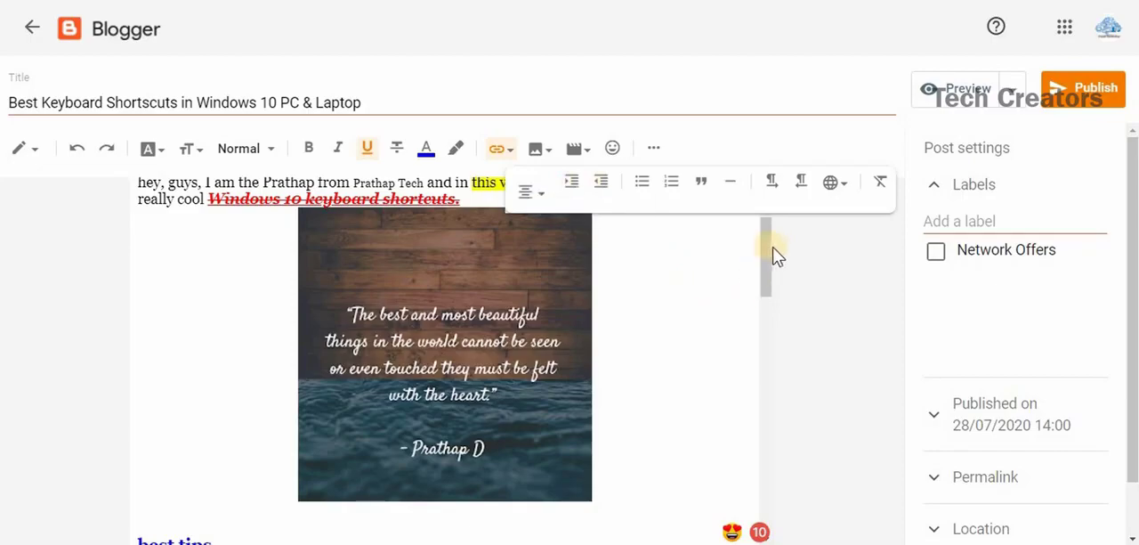
left_click_drag(765, 250, 768, 316)
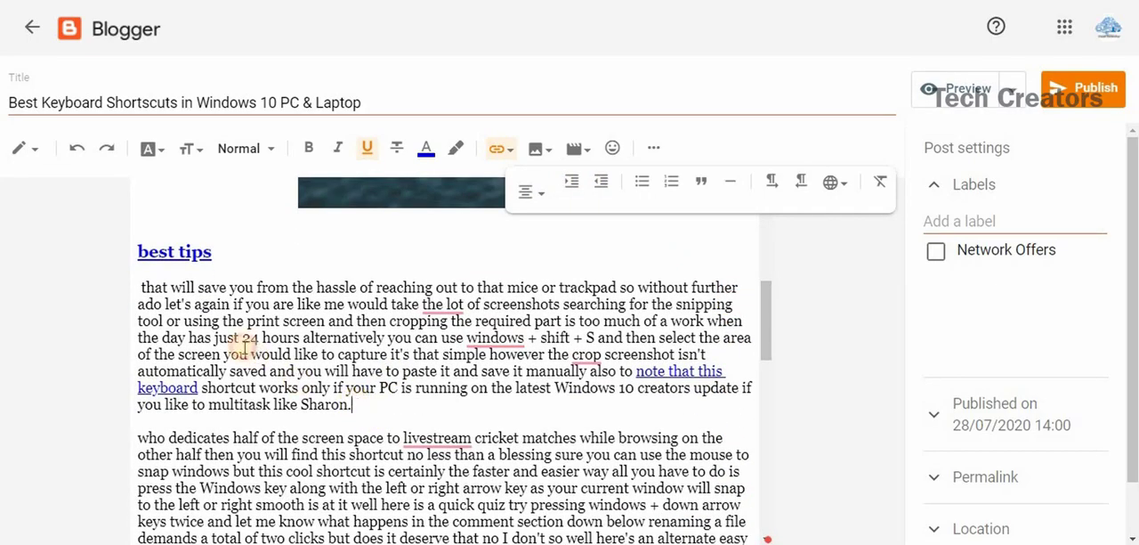
left_click_drag(355, 404, 127, 281)
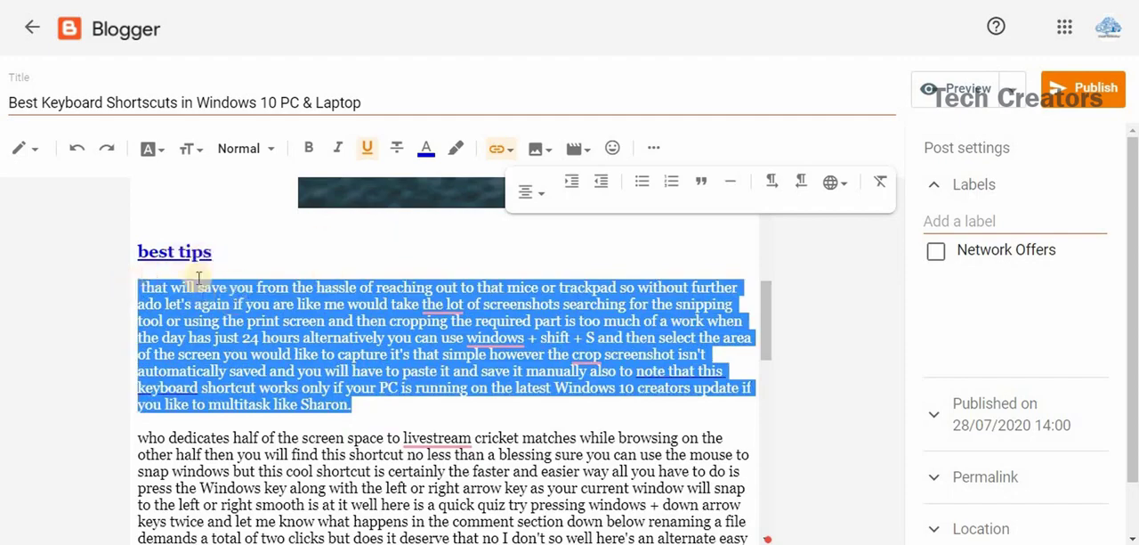
left_click(644, 181)
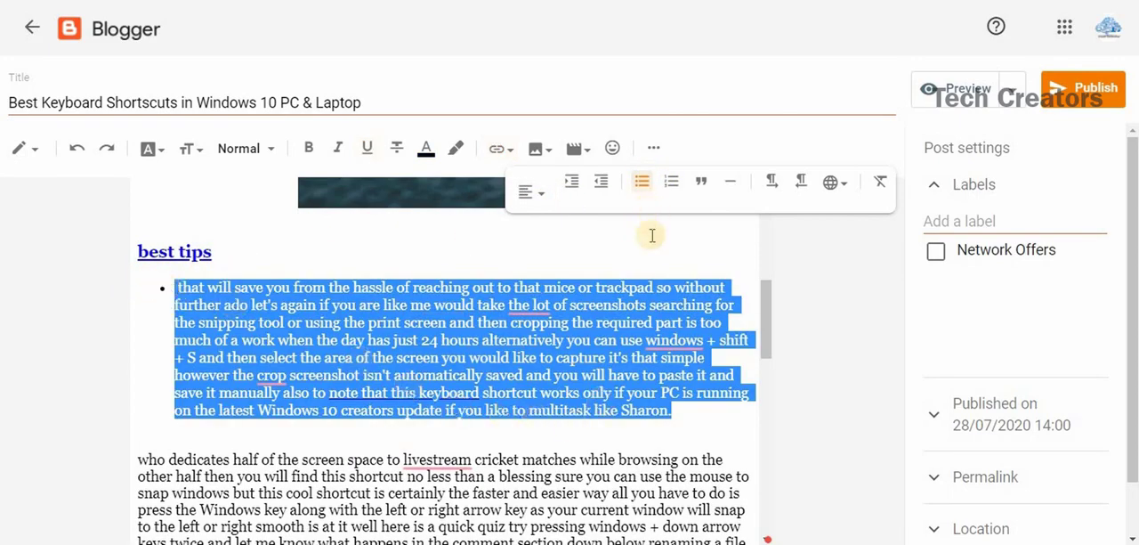
left_click(673, 184)
left_click(673, 183)
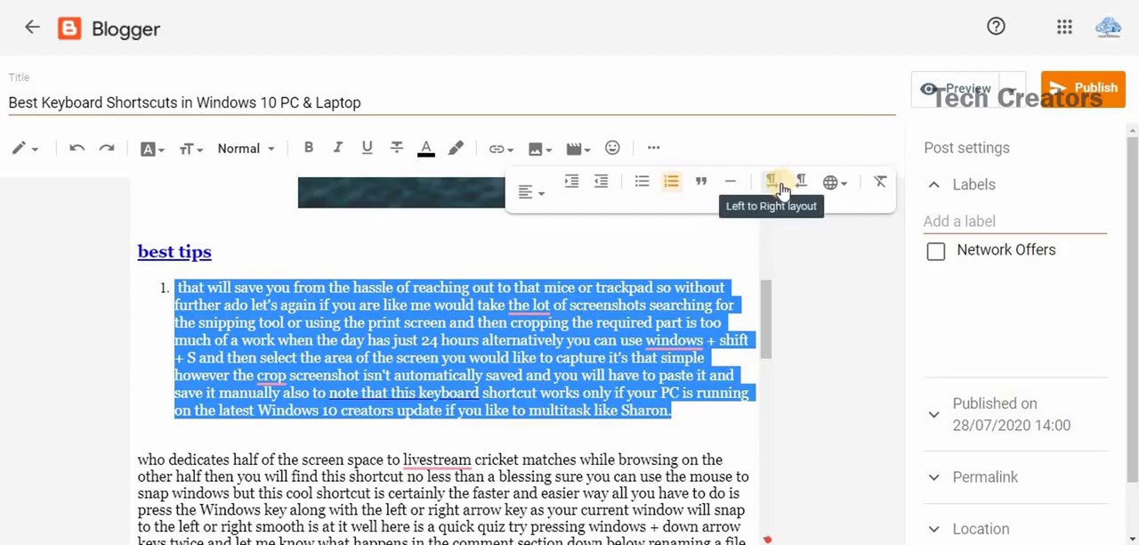
left_click(844, 187)
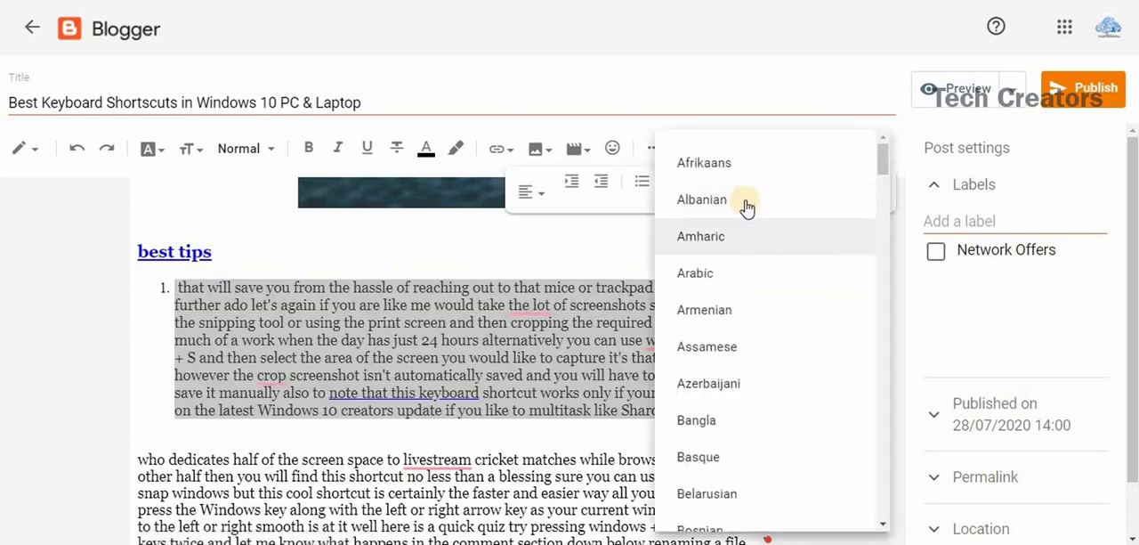
left_click_drag(883, 166, 893, 415)
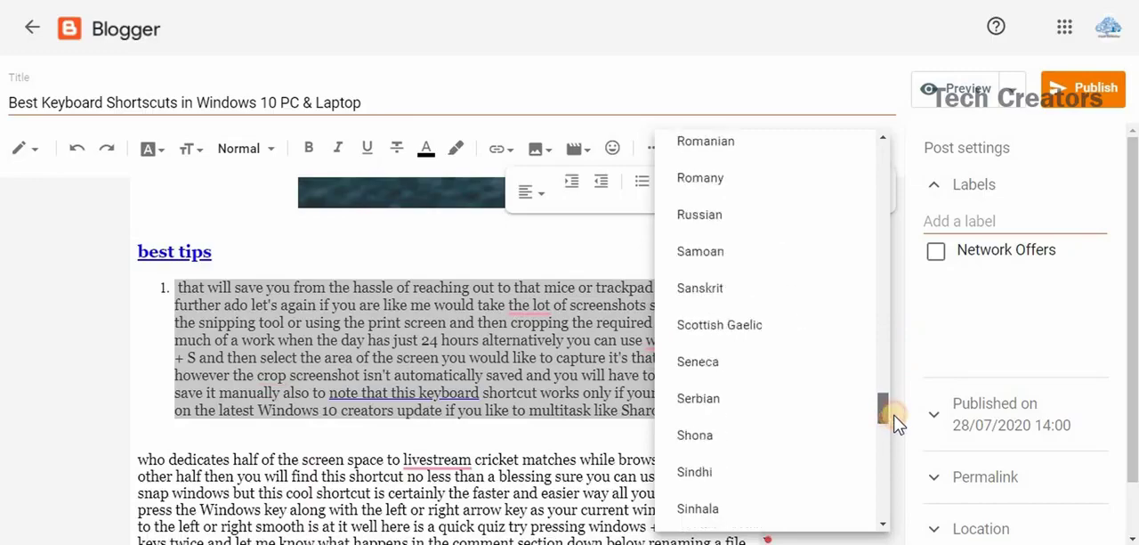
Close the language list, view the post's HTML source and return to the compose view.
left_click(564, 257)
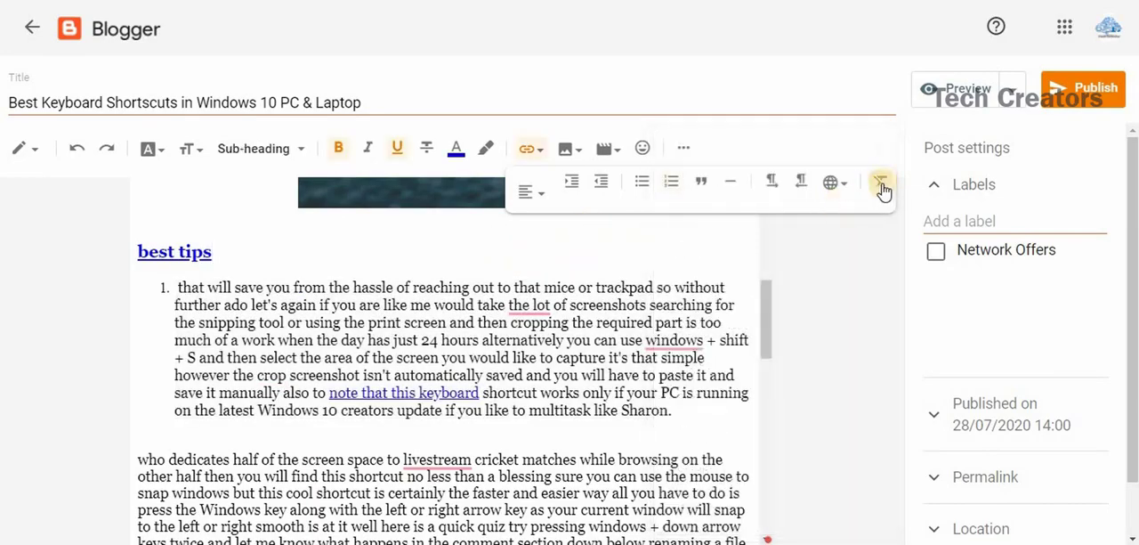
left_click(882, 185)
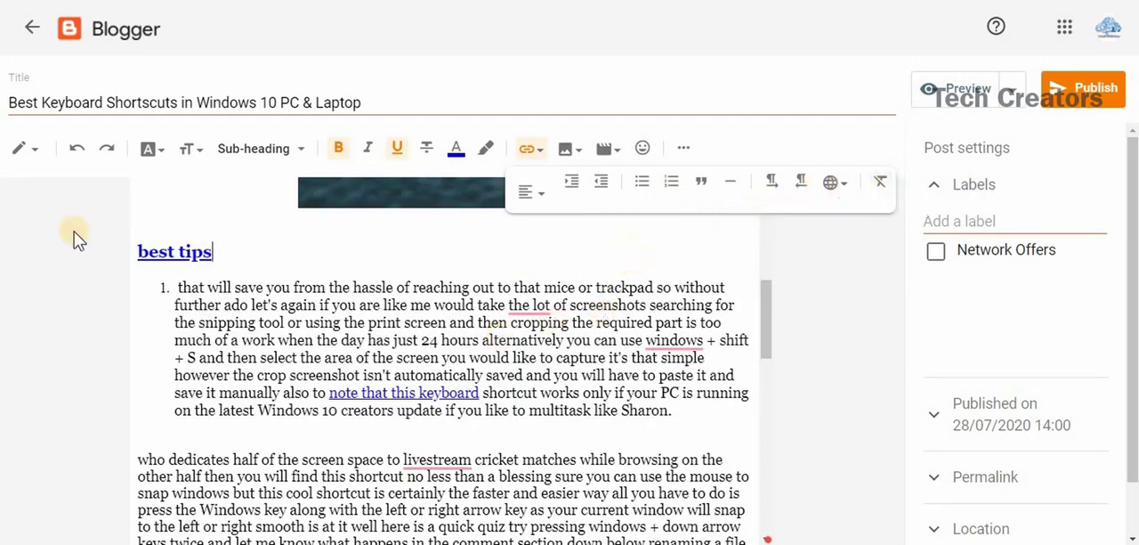
left_click(33, 158)
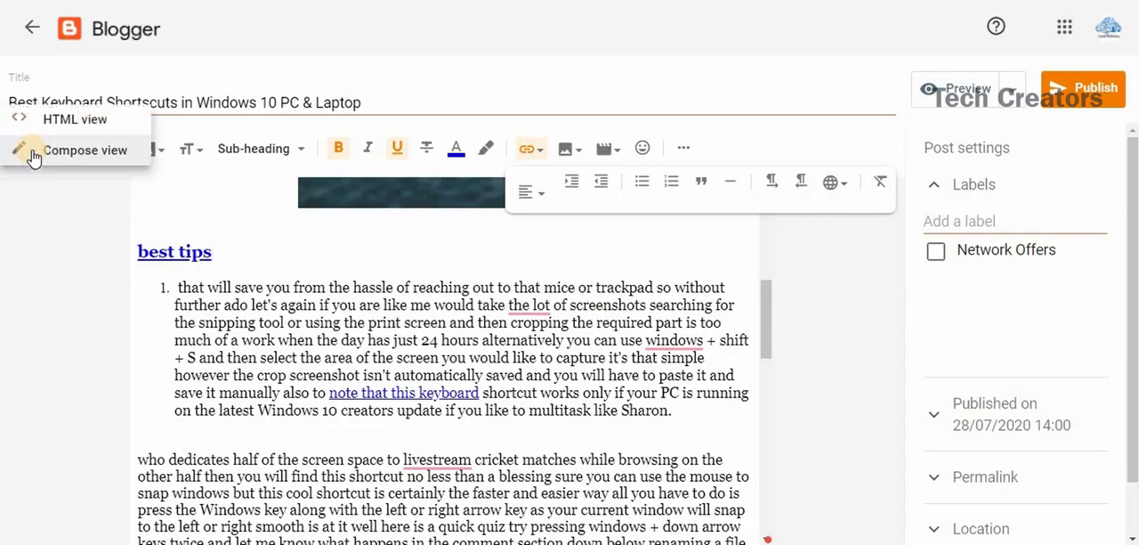
left_click(59, 127)
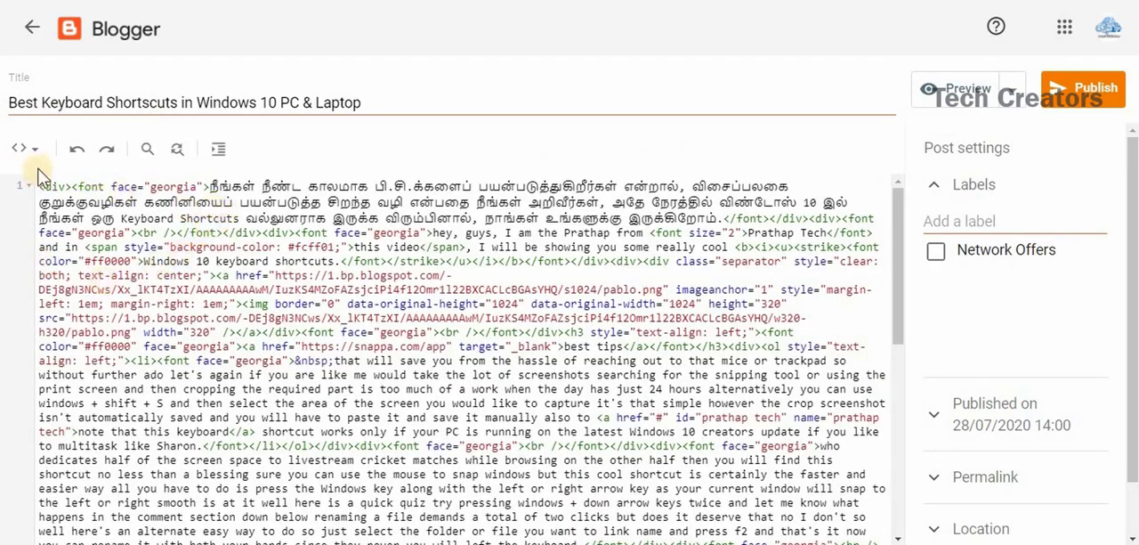
left_click(25, 149)
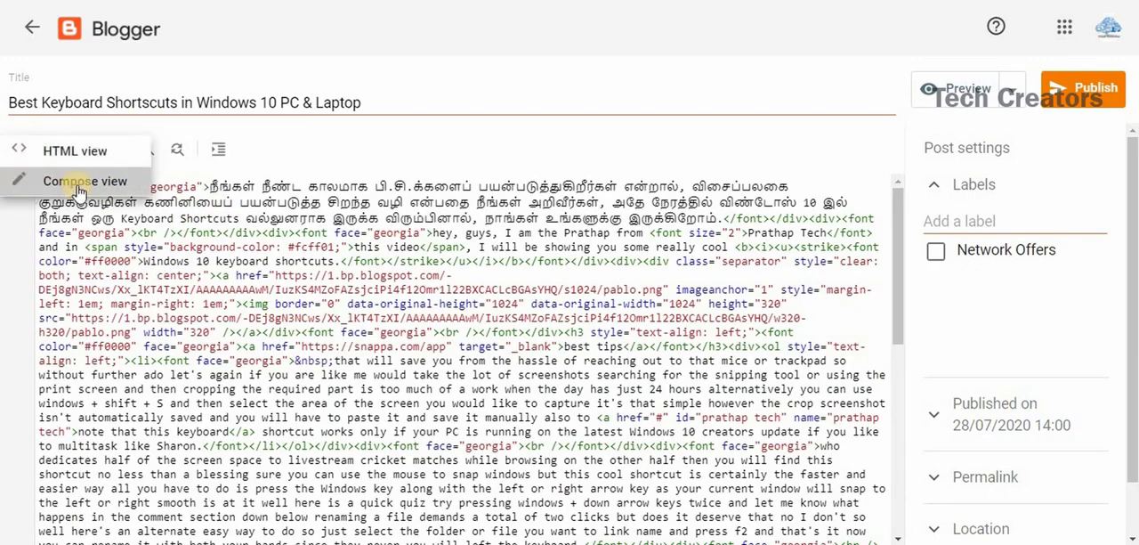
left_click(30, 187)
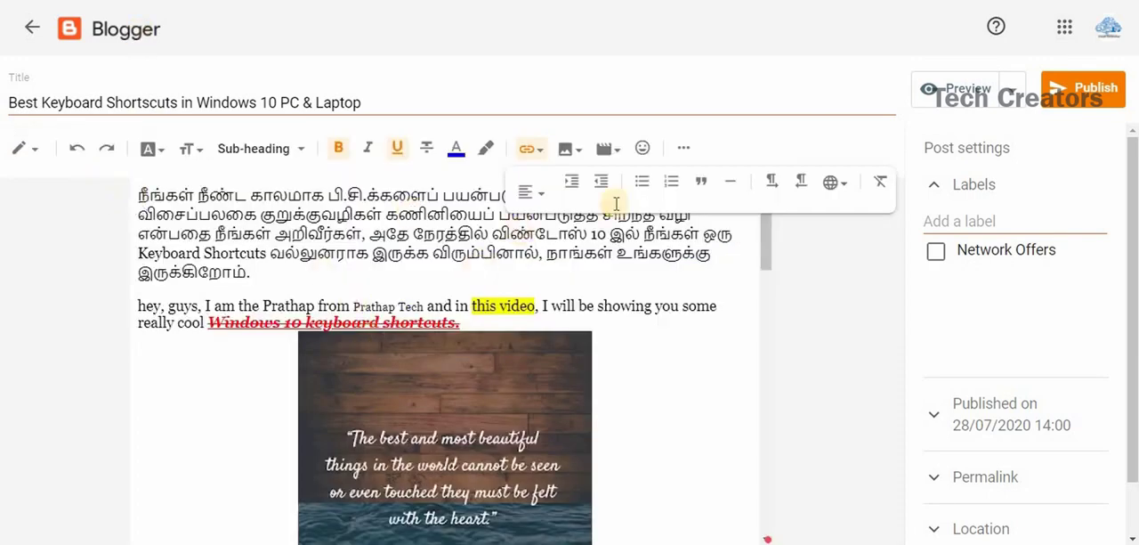
left_click(689, 150)
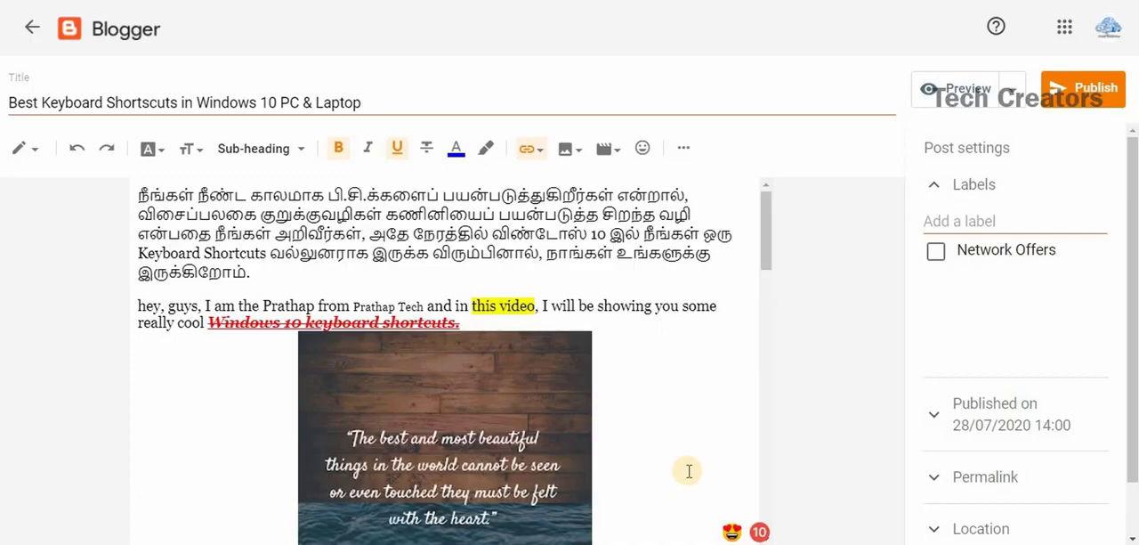
Create a new label "computer" and assign it to the post.
left_click(968, 221)
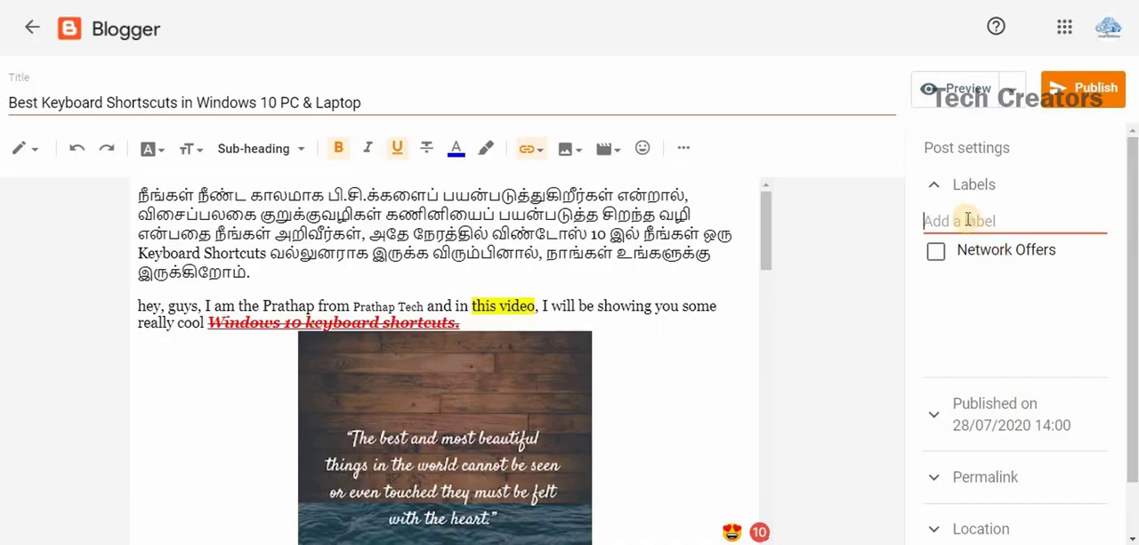
type("copute")
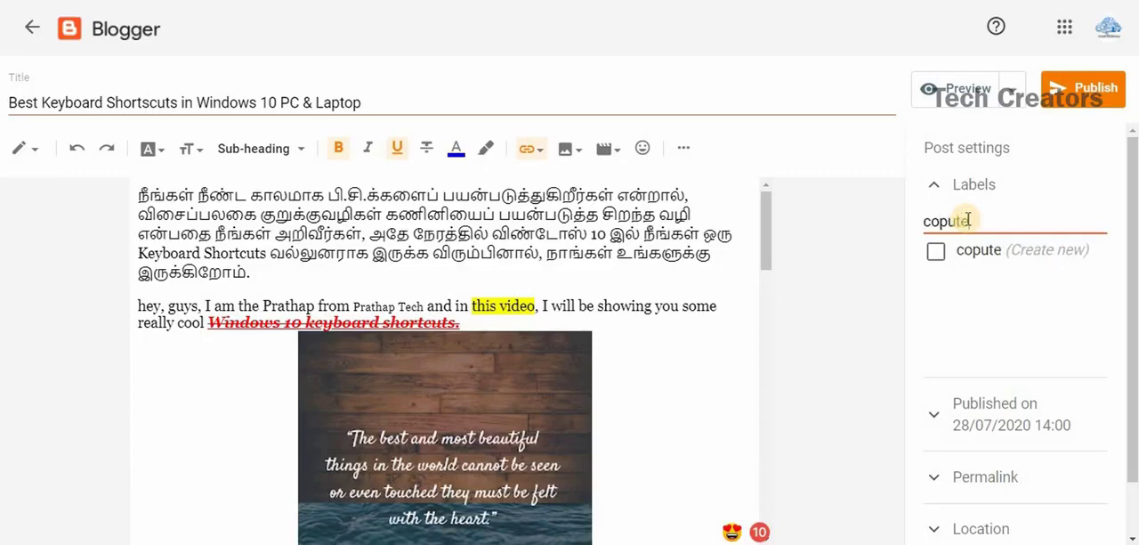
type("r")
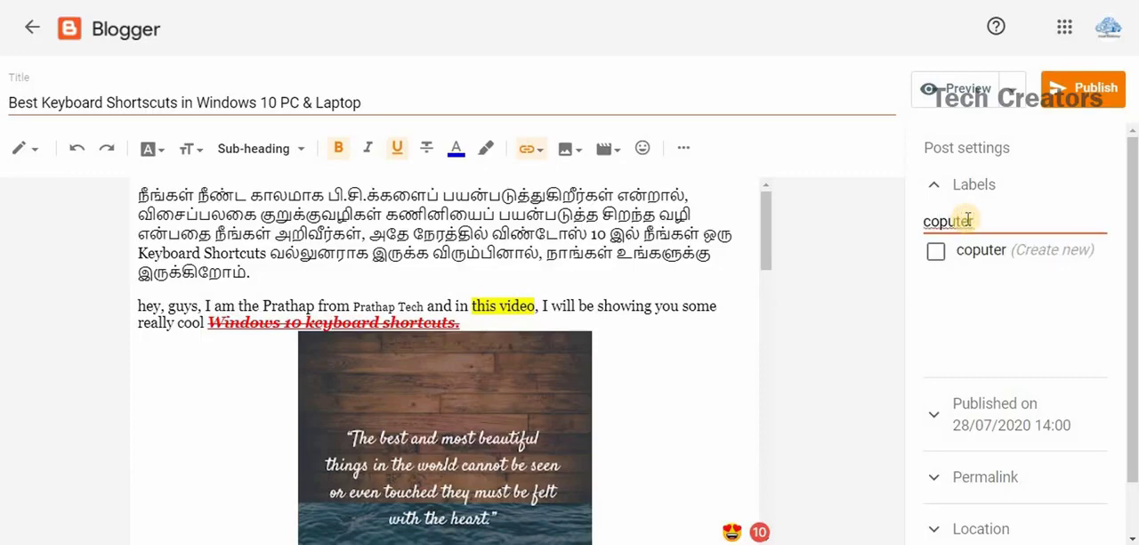
left_click(941, 223)
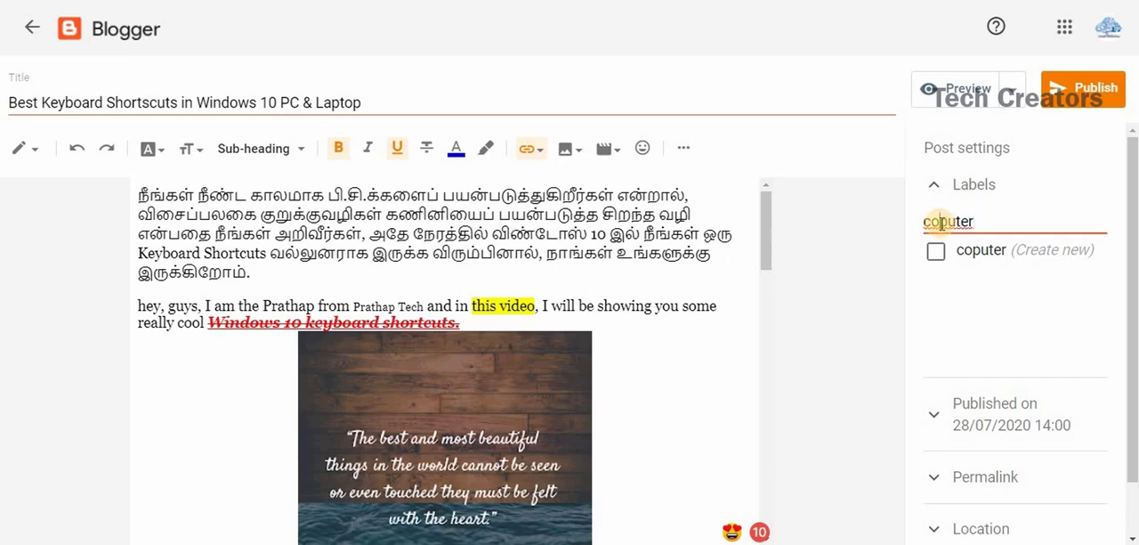
type("m")
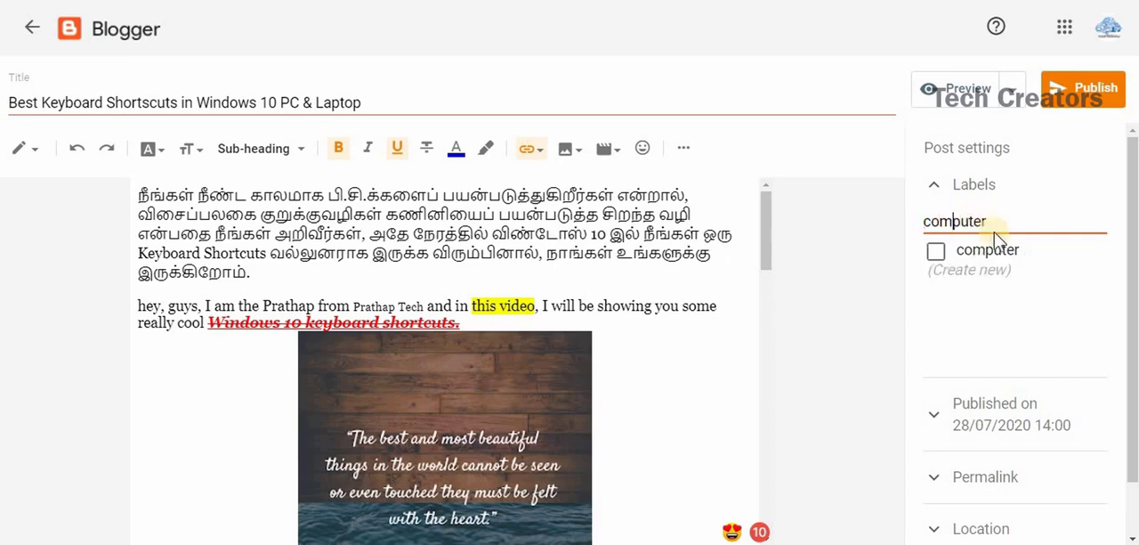
left_click(814, 338)
left_click(935, 251)
Preview the post through to its end and return to the editor.
left_click_drag(773, 238, 775, 522)
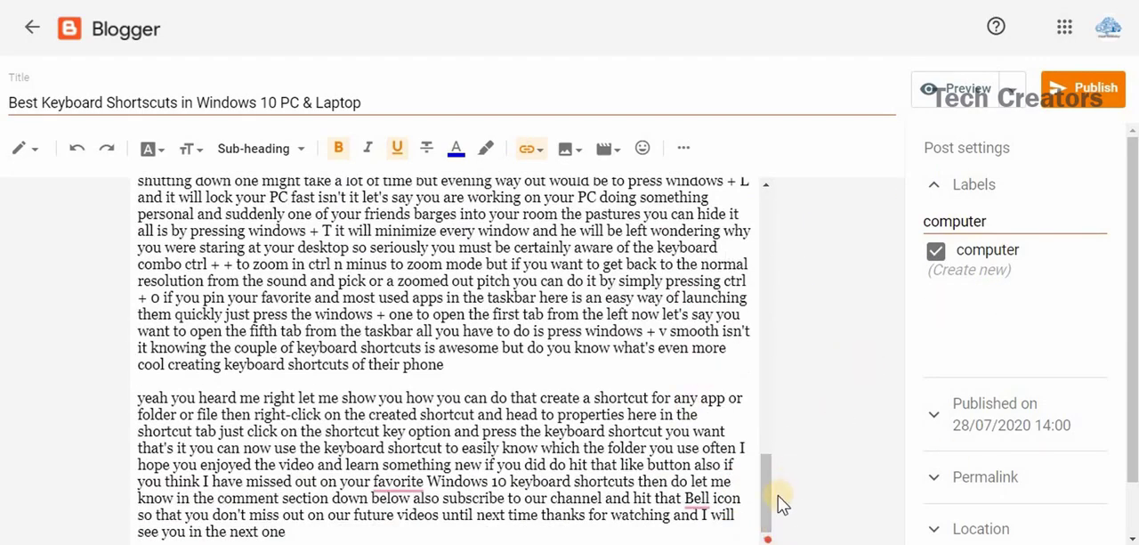
left_click(978, 92)
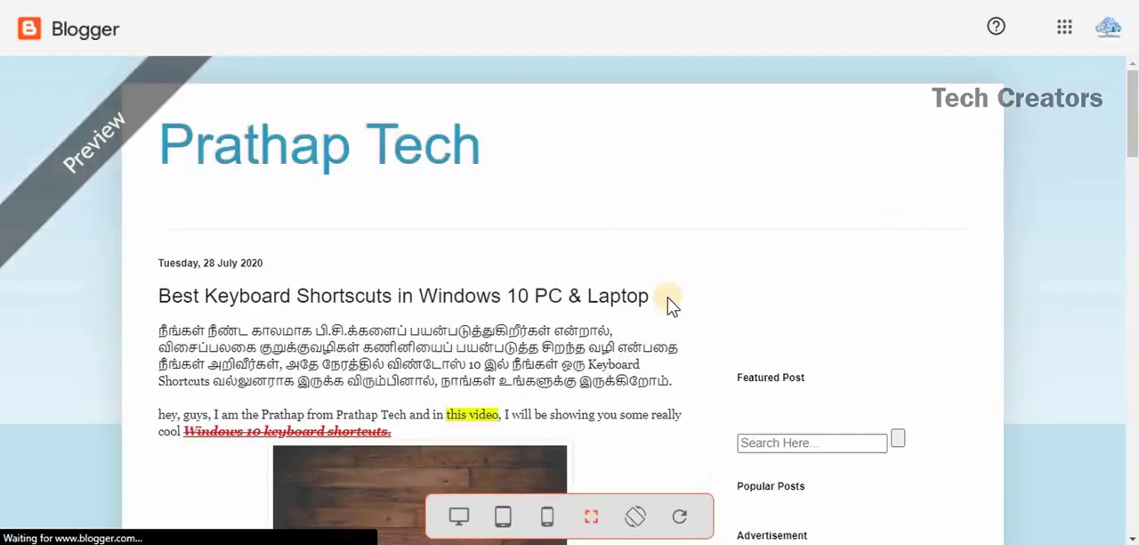
scroll(411, 272, "down", 4)
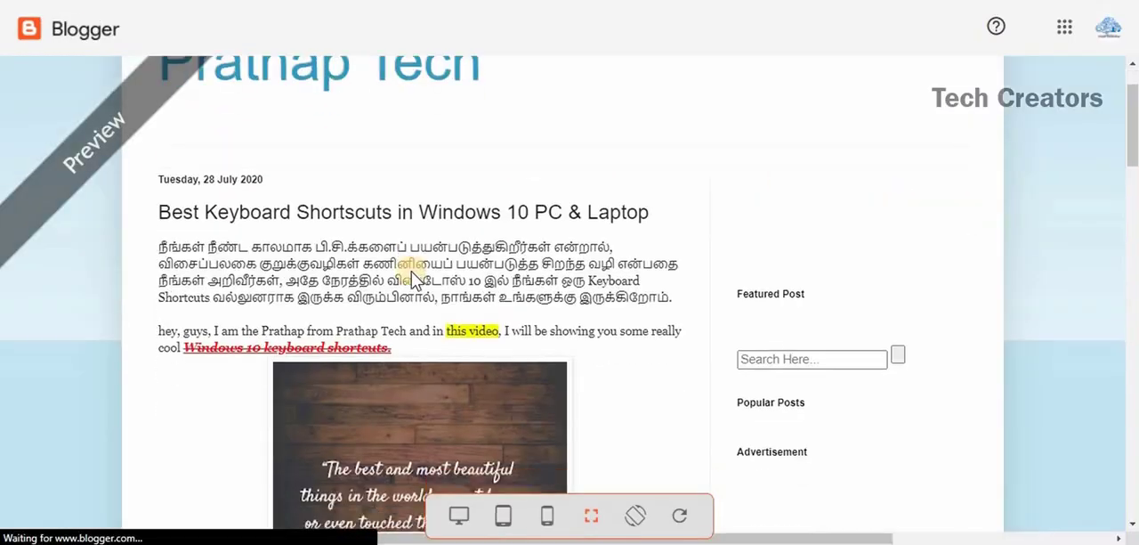
scroll(406, 276, "down", 10)
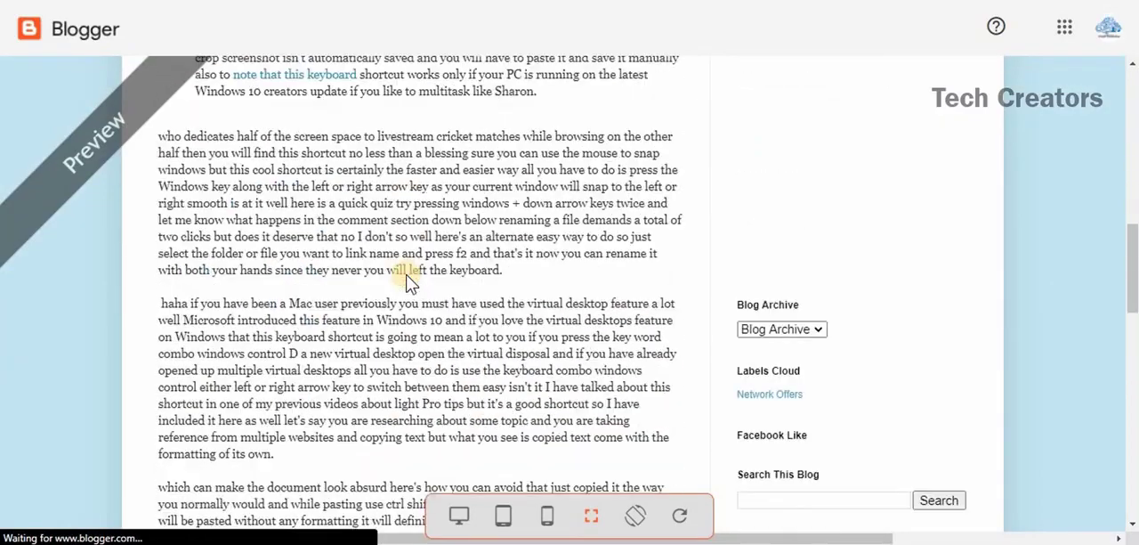
scroll(409, 279, "down", 12)
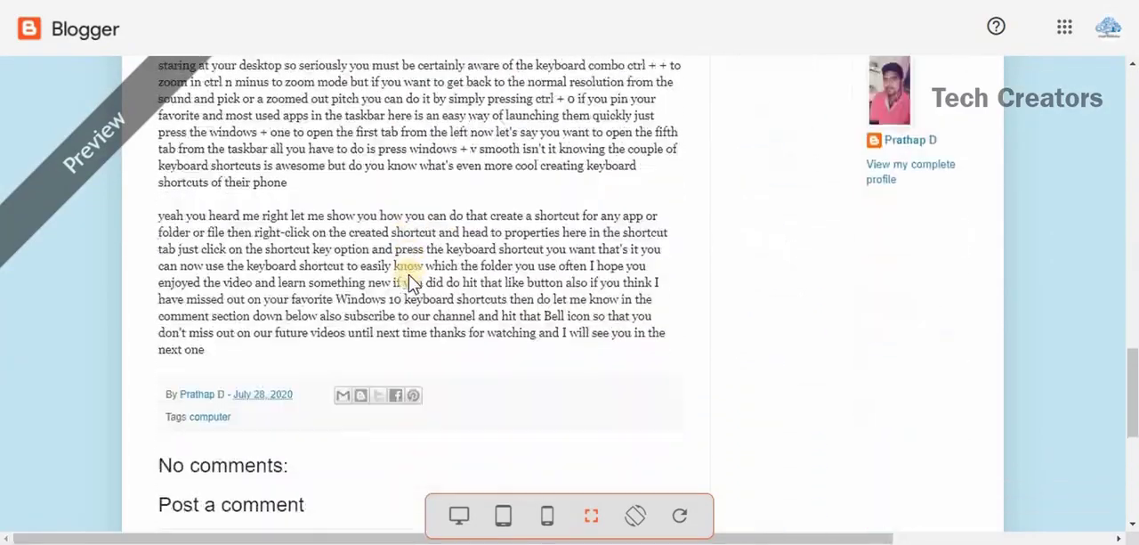
left_click_drag(1130, 407, 1129, 55)
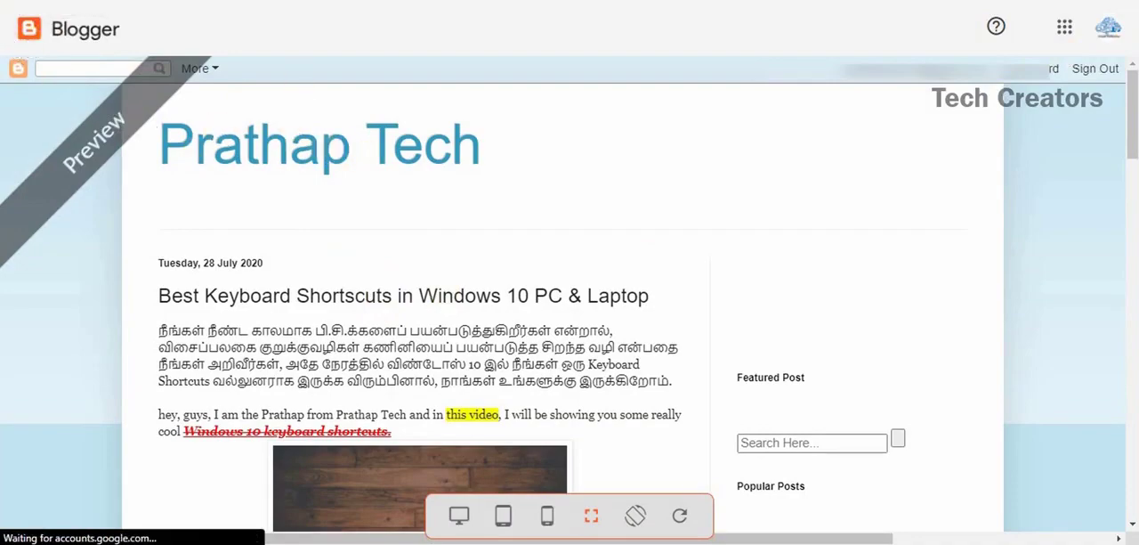
left_click(133, 2)
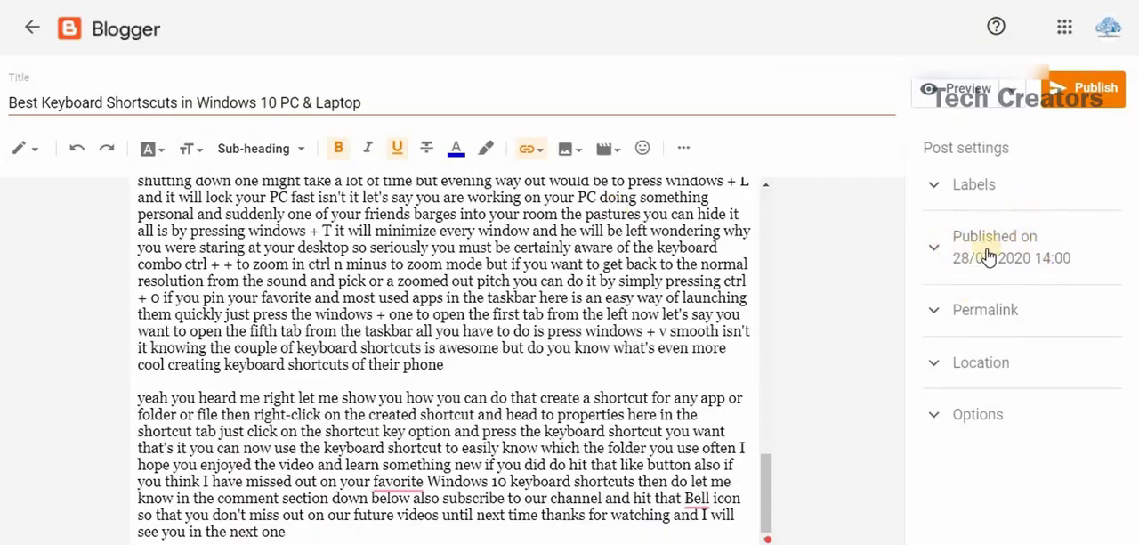
Review the post's publication date settings and its permalink settings without changing them.
left_click(948, 246)
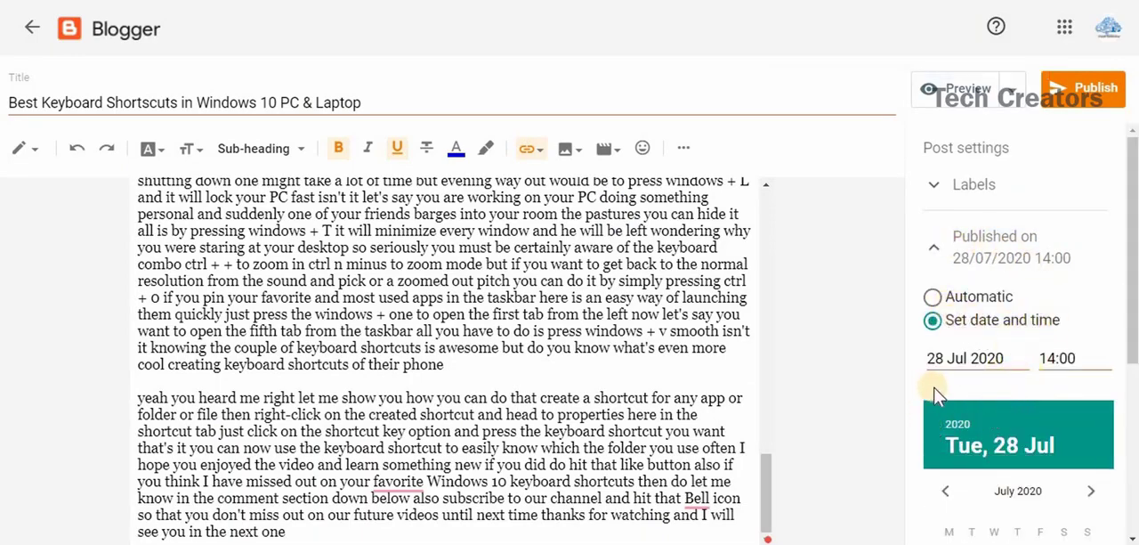
left_click(936, 257)
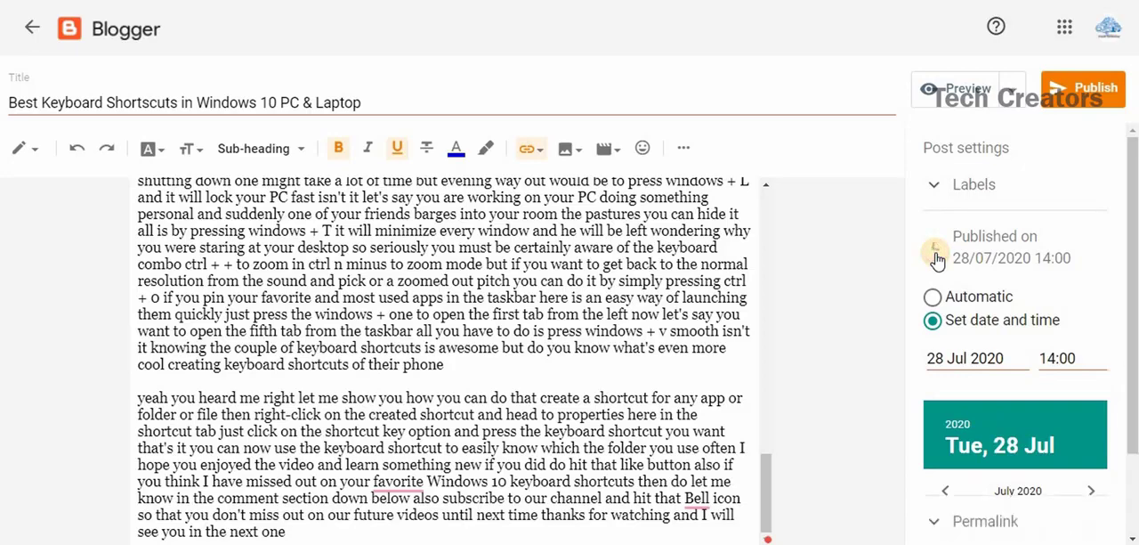
left_click(937, 322)
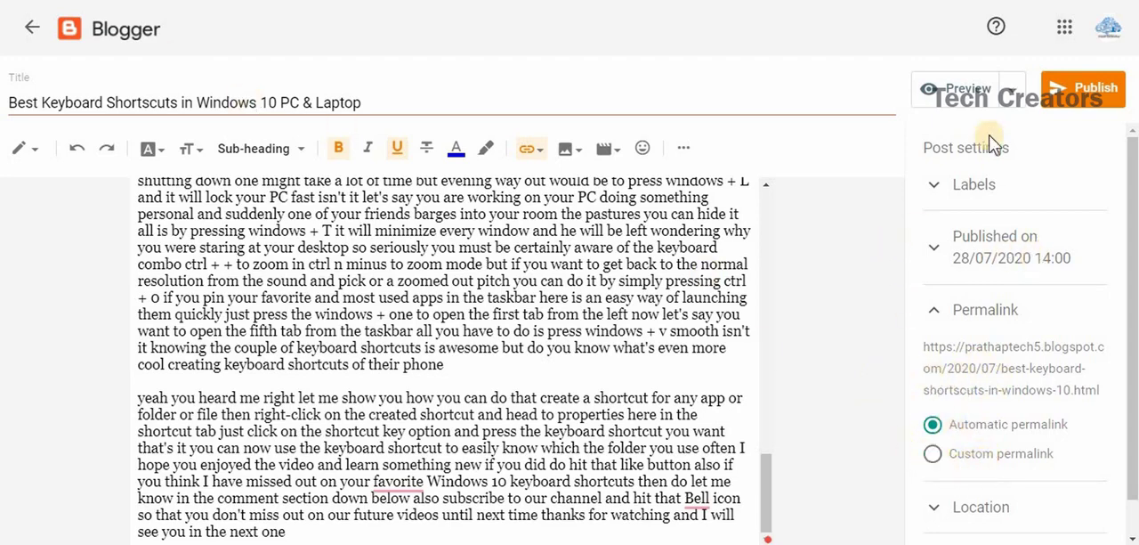
Publish the post and reload the blog's public home page.
left_click(1091, 98)
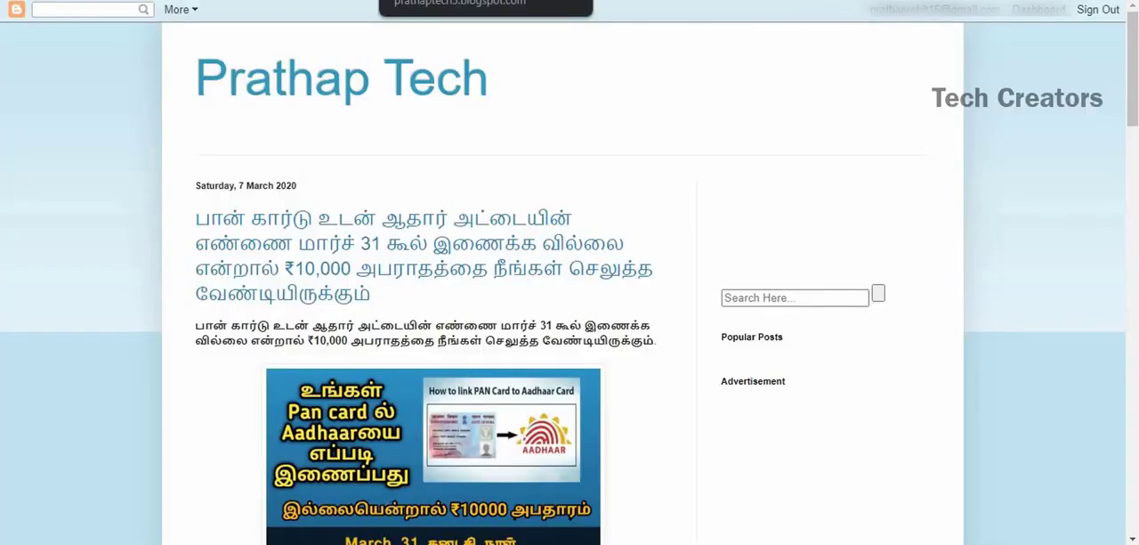
right_click(1043, 145)
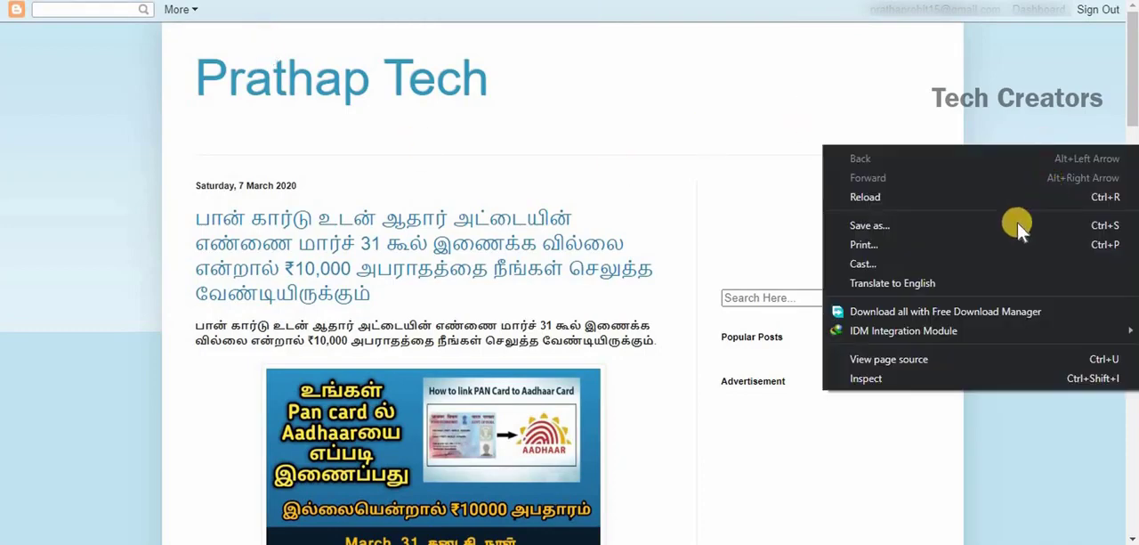
left_click(925, 194)
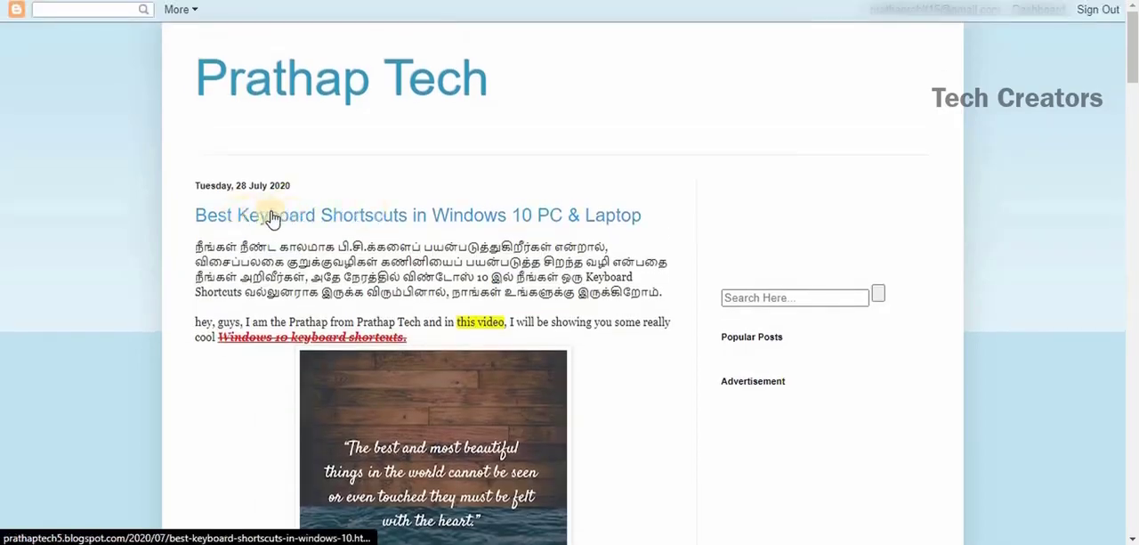
Examine the published post's text styling, image, list and label on the public blog page.
scroll(255, 242, "down", 2)
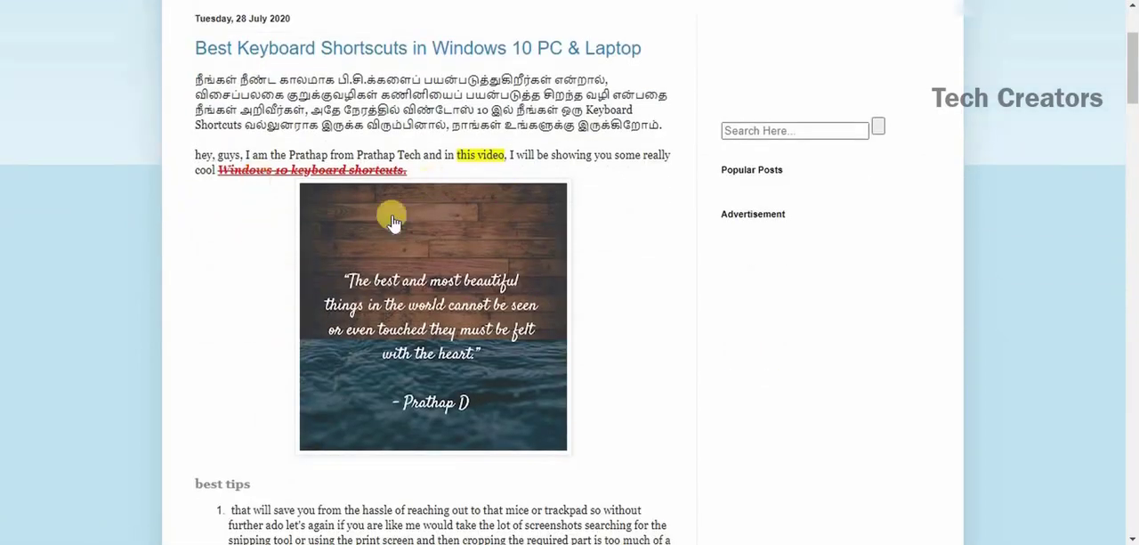
scroll(275, 311, "down", 2)
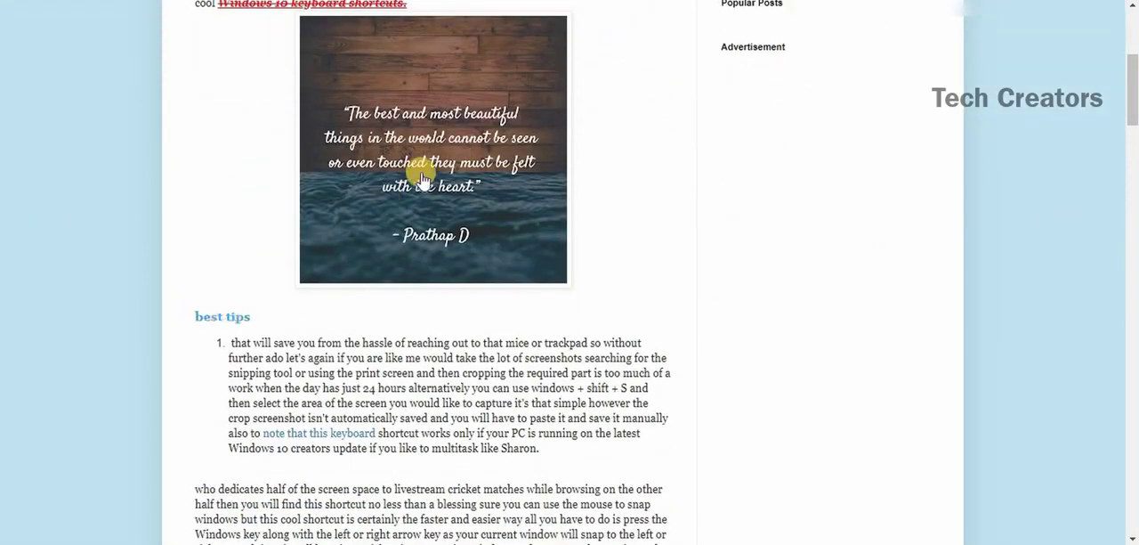
scroll(425, 181, "down", 9)
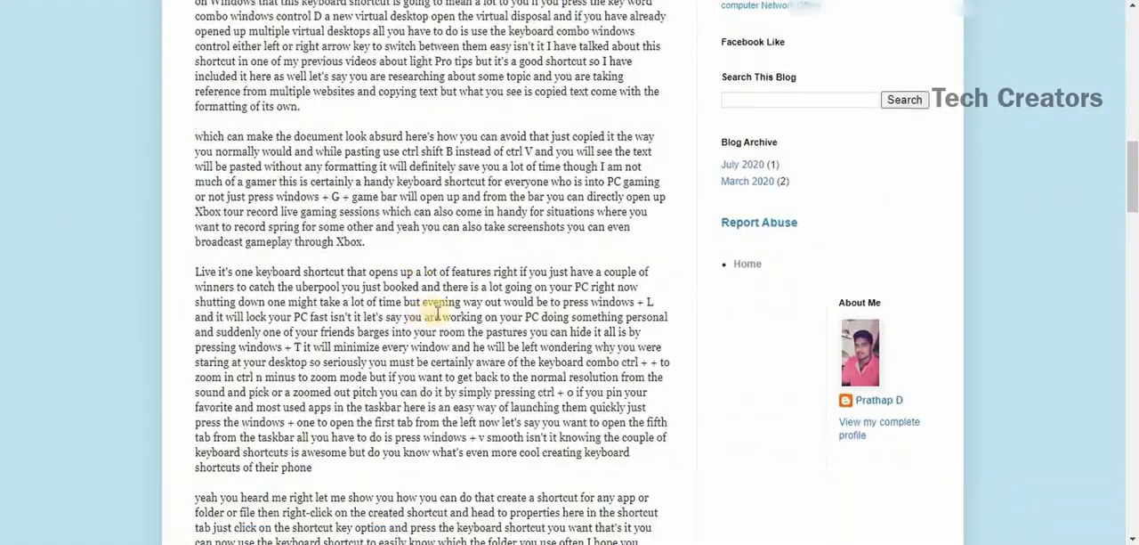
scroll(419, 233, "down", 4)
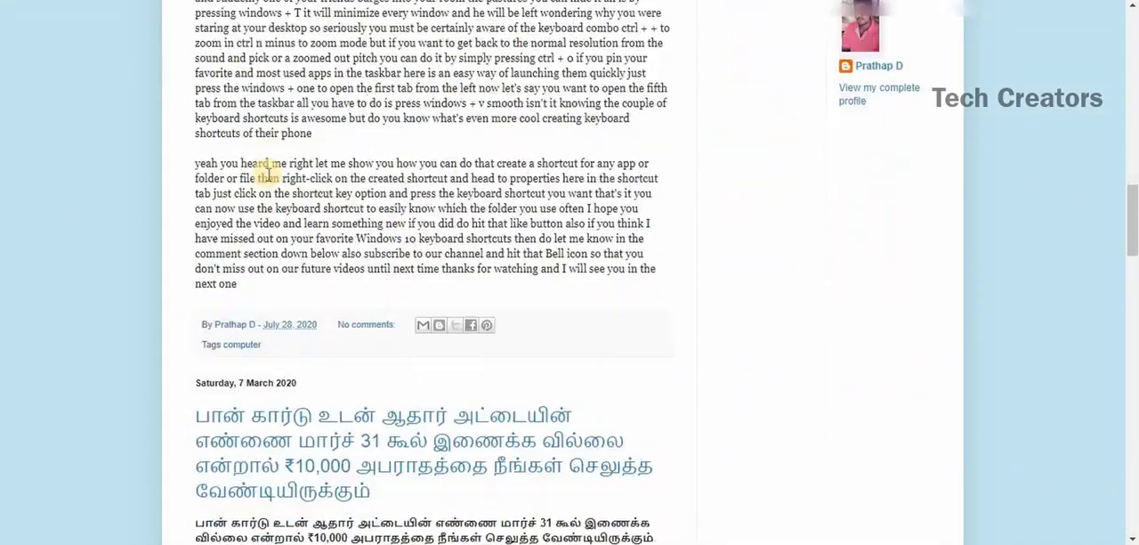
scroll(267, 174, "up", 3)
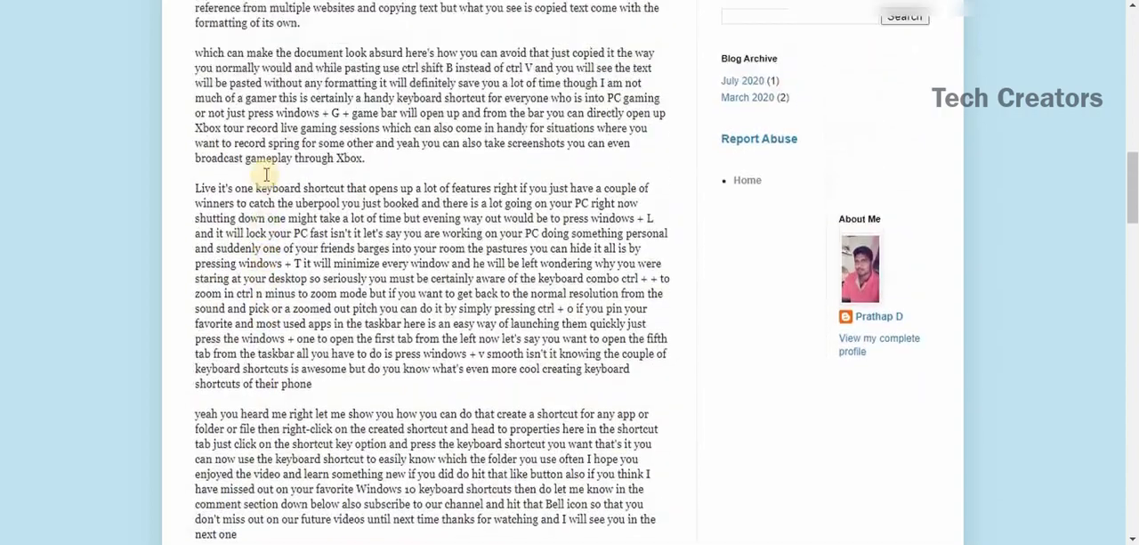
scroll(266, 174, "down", 1)
scroll(258, 178, "up", 1)
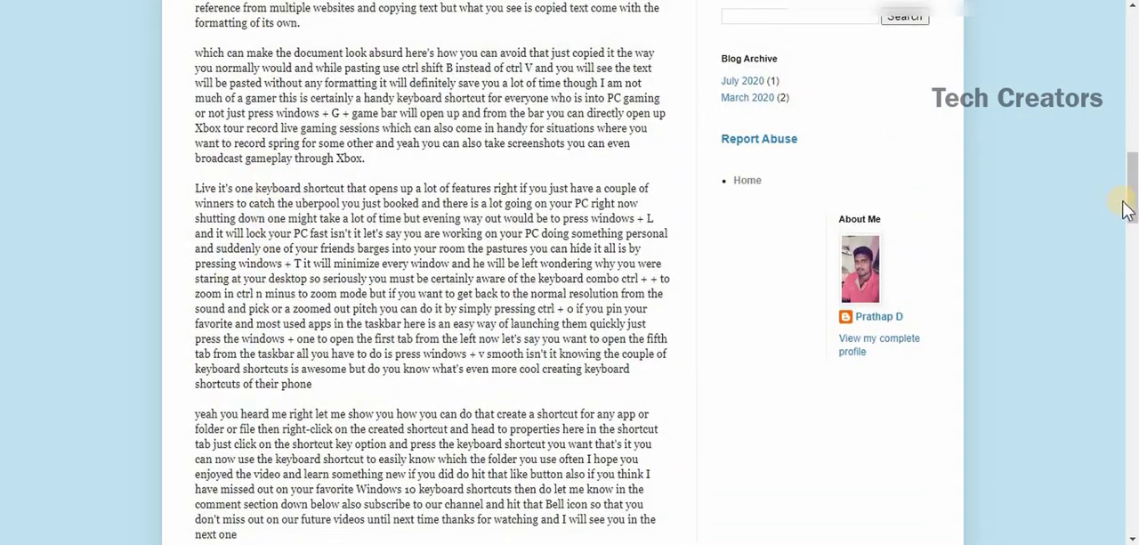
left_click_drag(1136, 206, 1129, 116)
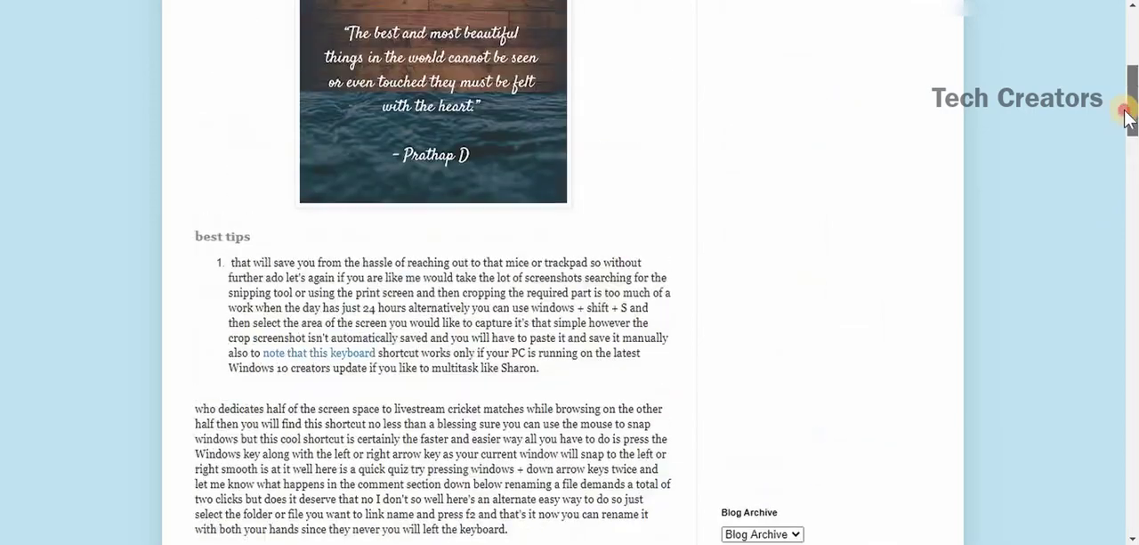
Test the "best tips" link in the published post and return to the blog's list of posts in Blogger.
left_click(223, 239)
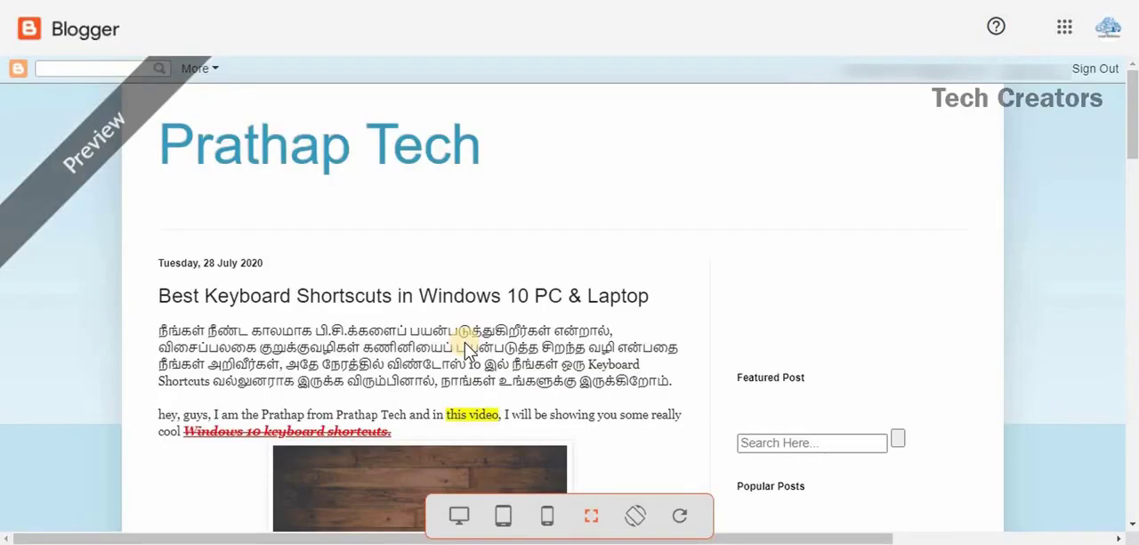
left_click(125, 1)
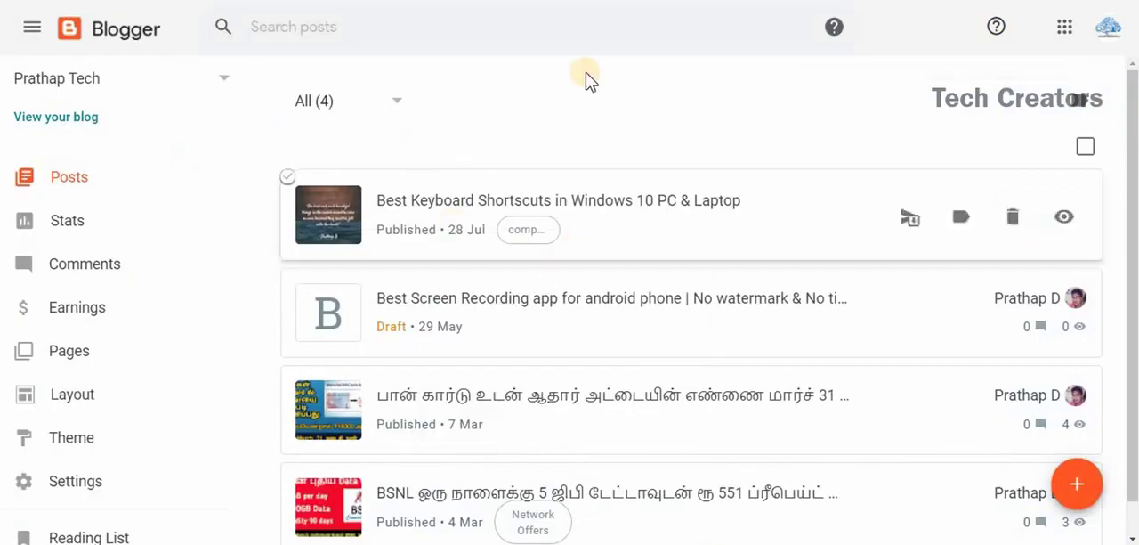